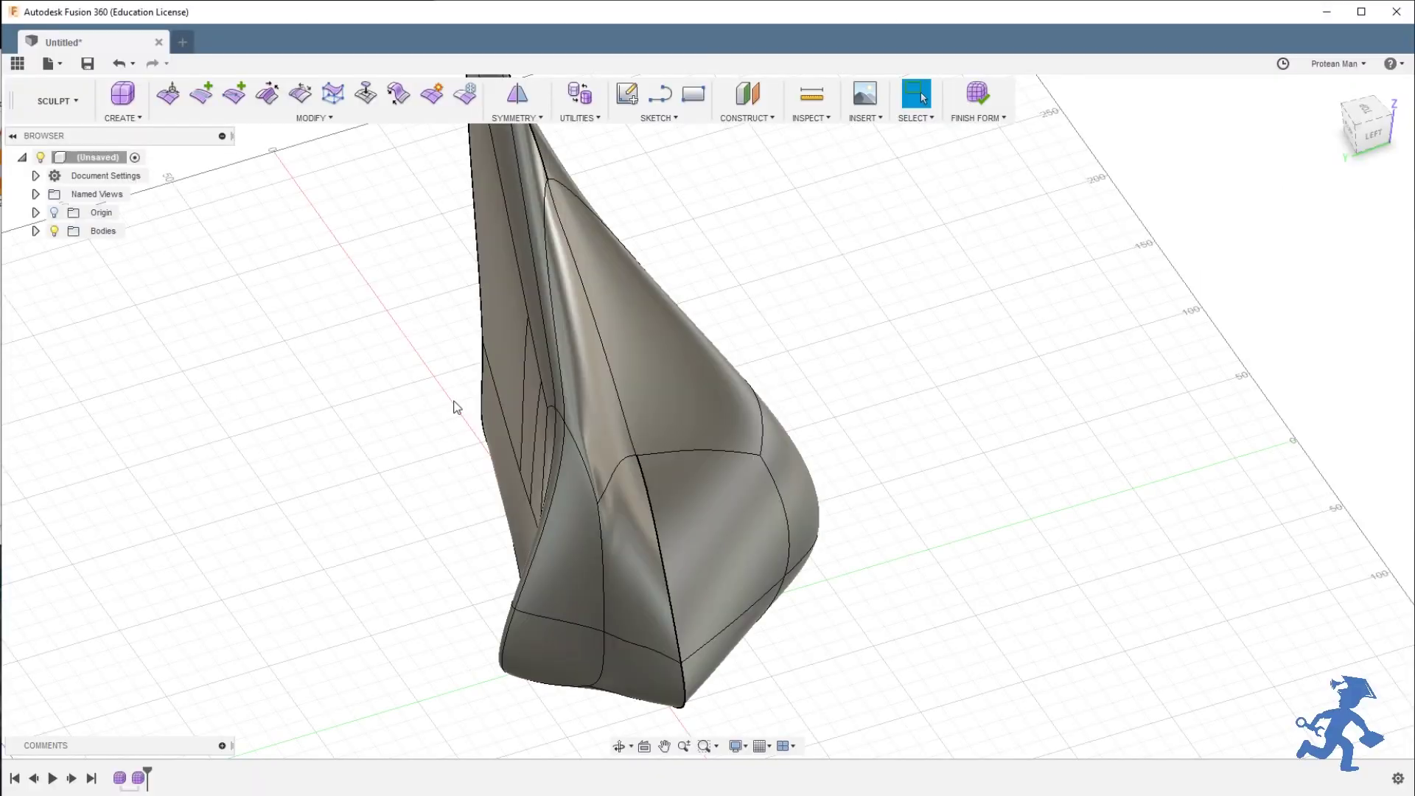
Orbit and zoom around the sculpted body to bring its lower front panel into view.
{"action": "middle_click_drag", "start_coordinate": [582, 345], "coordinate": [404, 409], "text": "shift"}
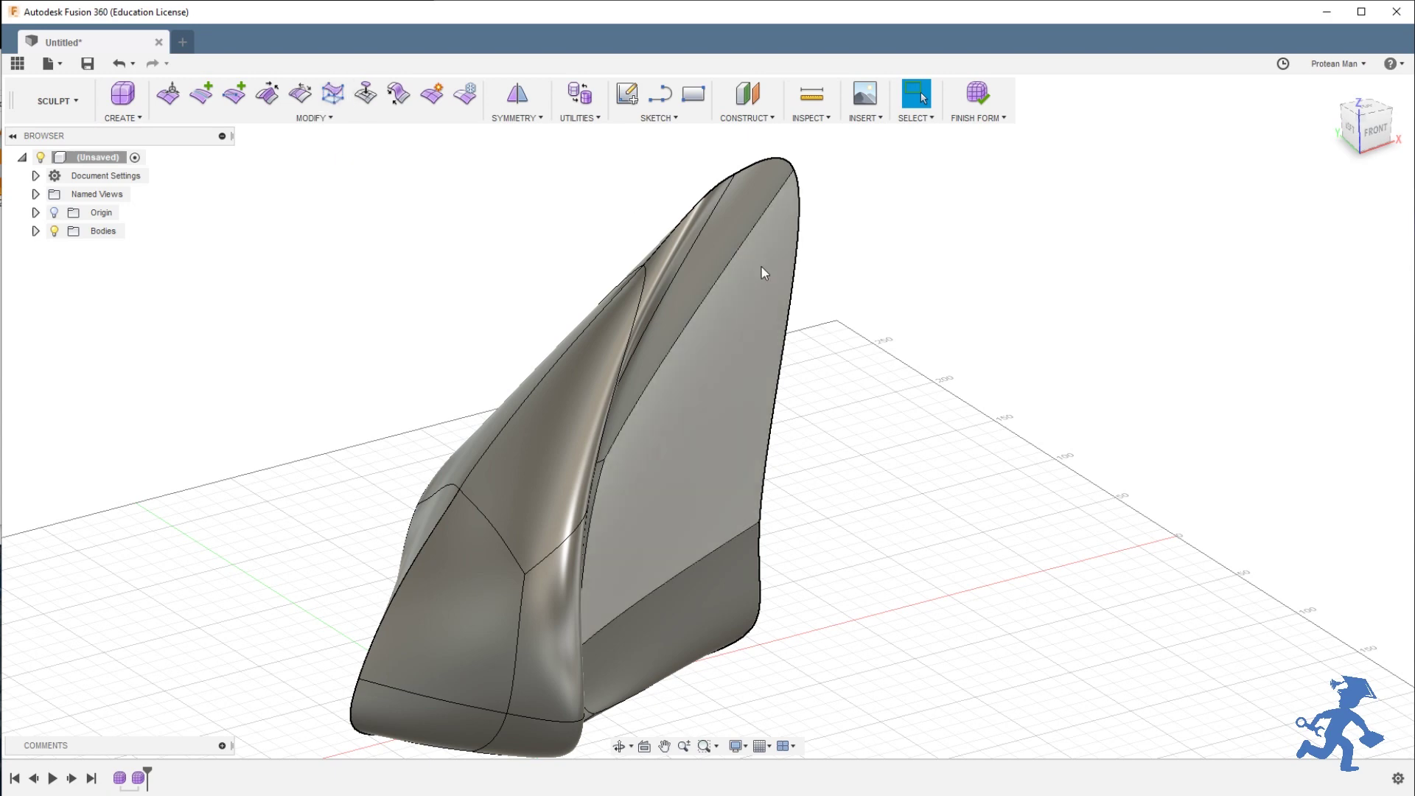
{"action": "middle_click_drag", "start_coordinate": [561, 353], "coordinate": [524, 227], "text": "shift"}
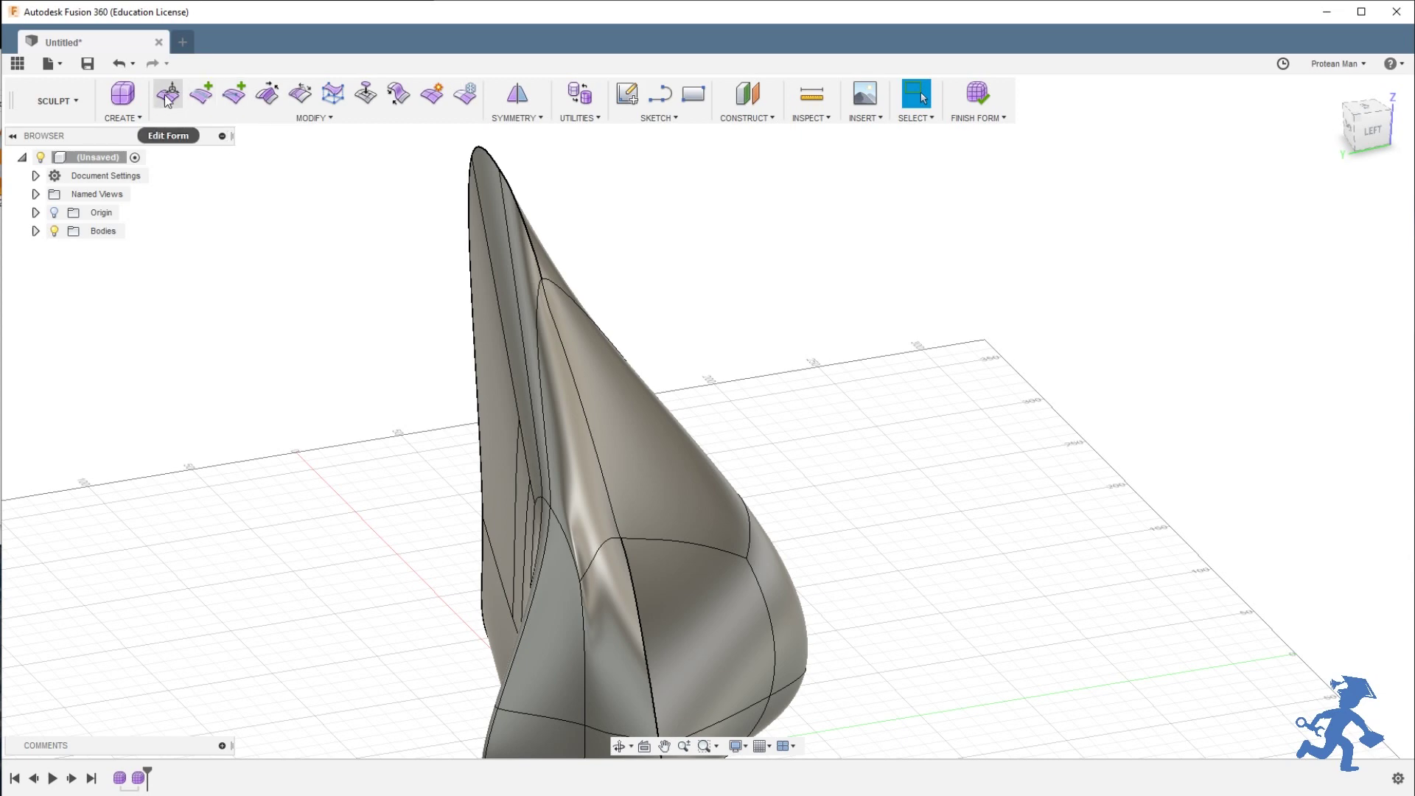
{"action": "scroll", "coordinate": [591, 440], "scroll_direction": "down", "scroll_amount": 3}
{"action": "middle_click_drag", "start_coordinate": [591, 440], "coordinate": [591, 412]}
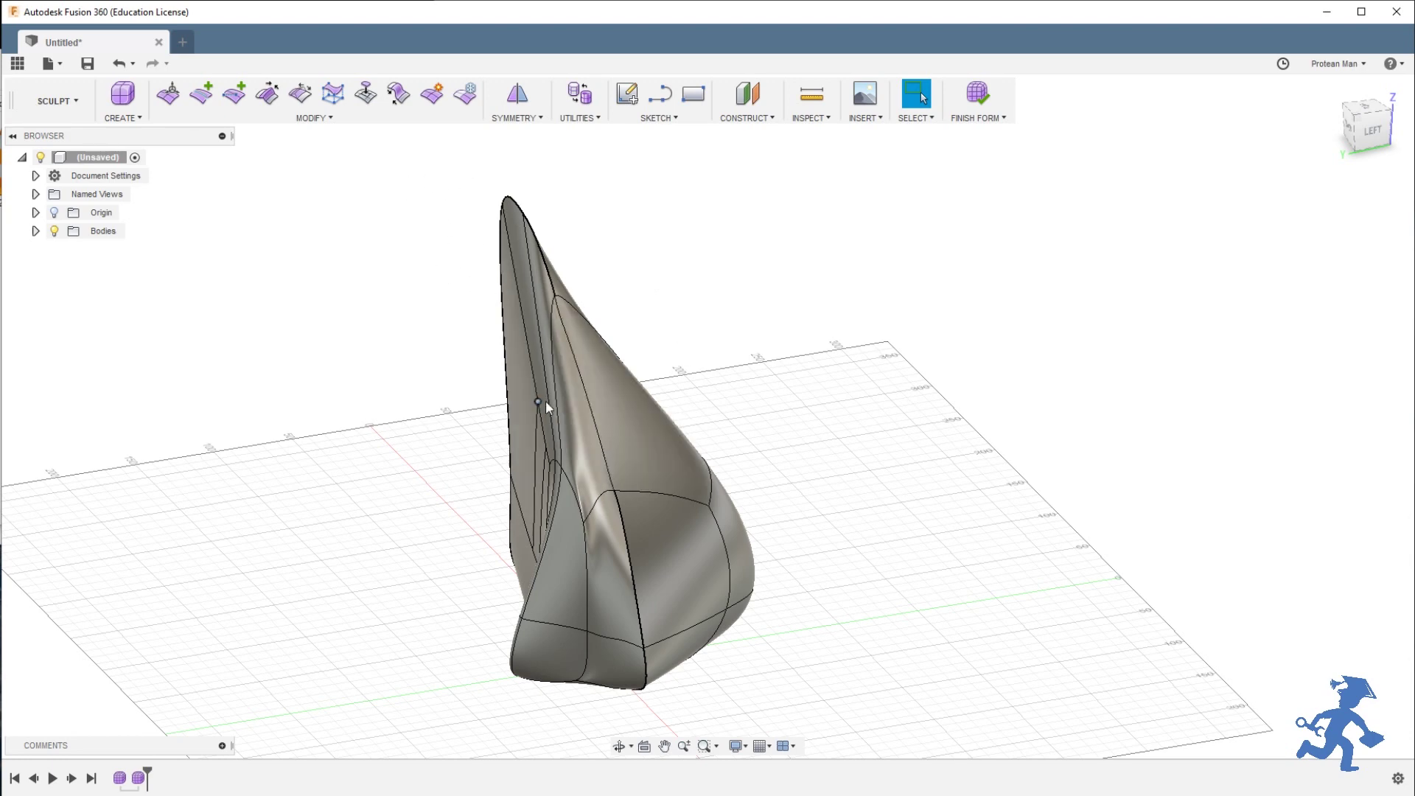
{"action": "scroll", "coordinate": [573, 407], "scroll_direction": "up", "scroll_amount": 2}
{"action": "middle_click_drag", "start_coordinate": [656, 404], "coordinate": [721, 411], "text": "shift"}
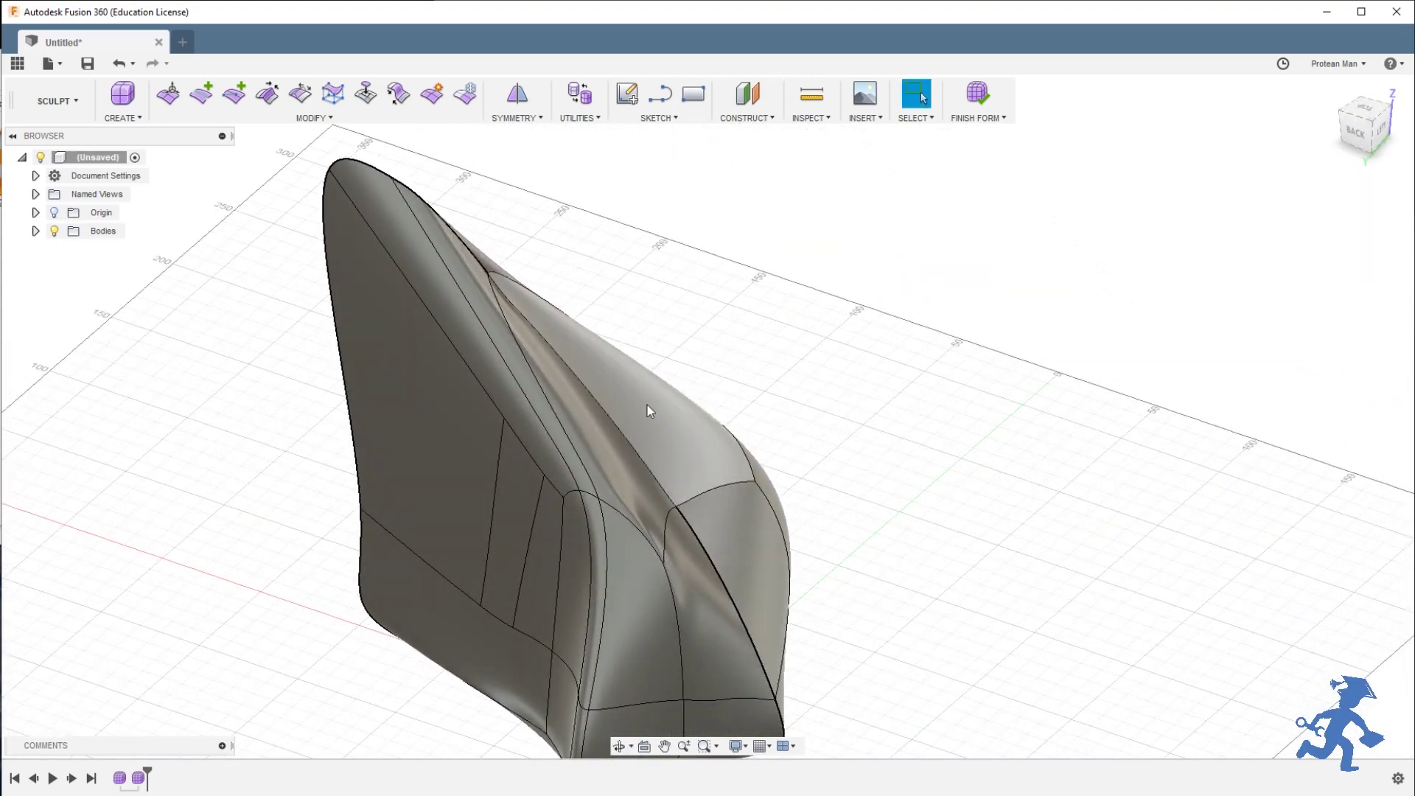
{"action": "middle_click_drag", "start_coordinate": [632, 401], "coordinate": [602, 396]}
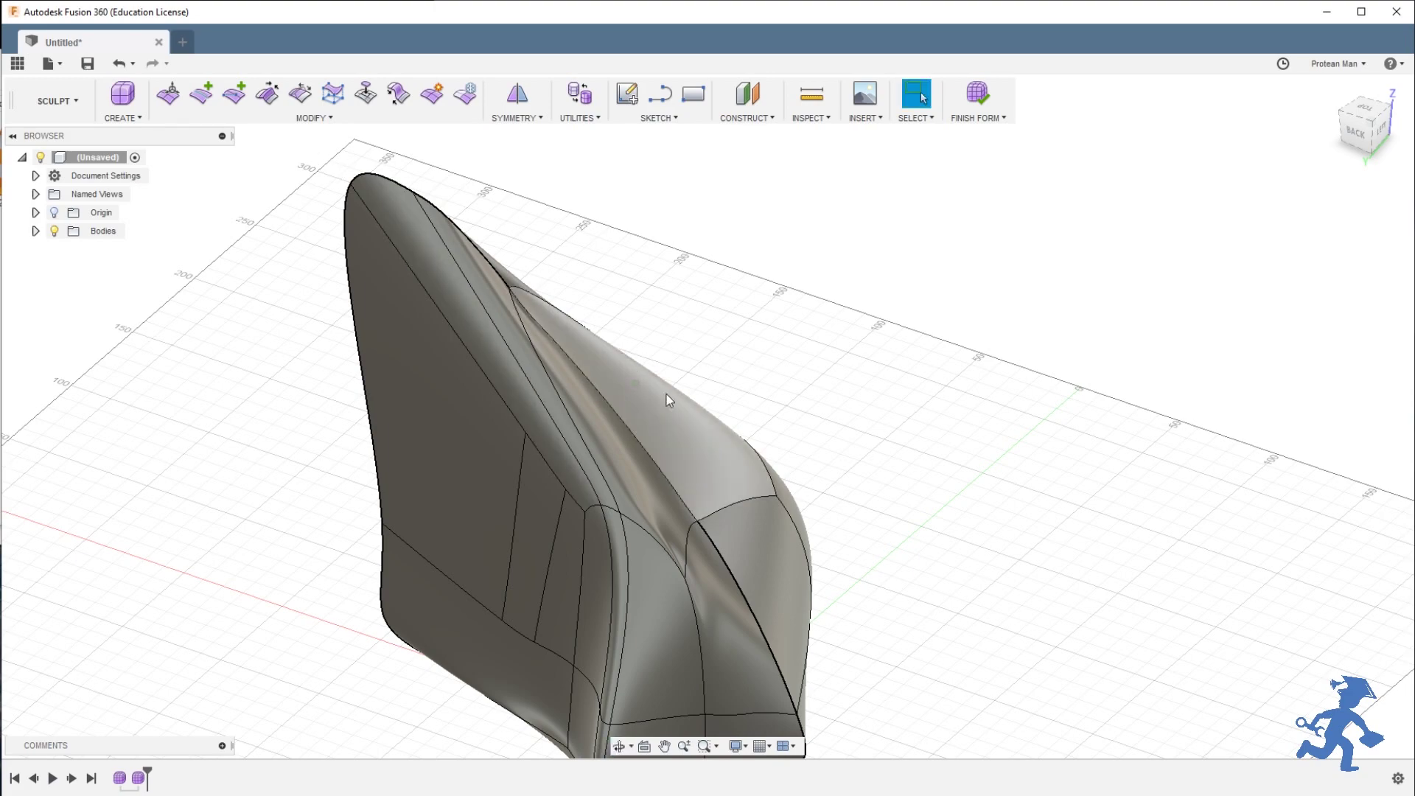
{"action": "middle_click_drag", "start_coordinate": [714, 410], "coordinate": [641, 413], "text": "shift"}
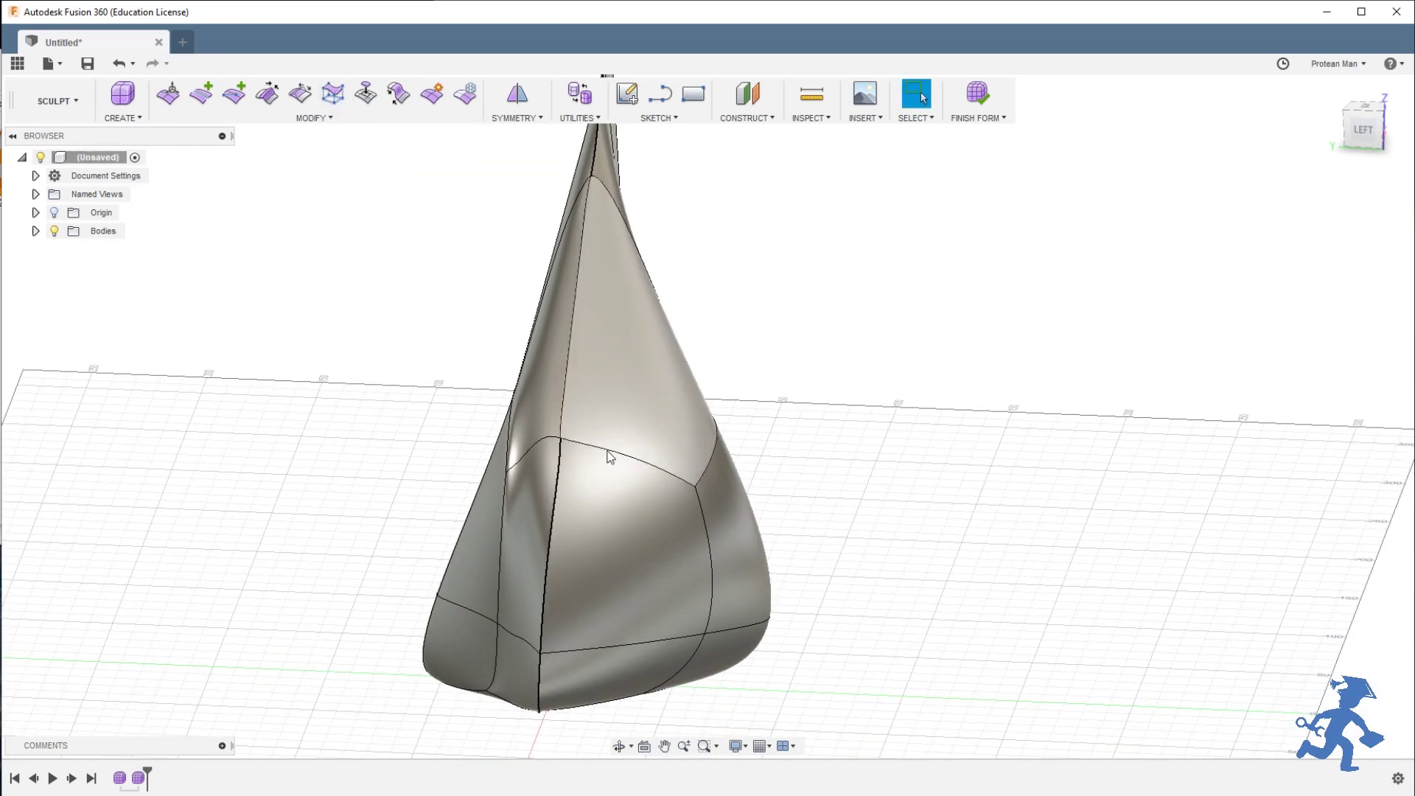
{"action": "scroll", "coordinate": [603, 465], "scroll_direction": "up", "scroll_amount": 2}
{"action": "mouse_move", "coordinate": [602, 466]}
{"action": "middle_mouse_down", "text": "shift"}
{"action": "mouse_move", "coordinate": [559, 490]}
{"action": "mouse_move", "coordinate": [531, 446]}
{"action": "mouse_move", "coordinate": [641, 497]}
{"action": "middle_mouse_up", "text": "shift"}
{"action": "scroll", "coordinate": [640, 499], "scroll_direction": "down", "scroll_amount": 3}
{"action": "middle_click_drag", "start_coordinate": [543, 383], "coordinate": [522, 482], "text": "shift"}
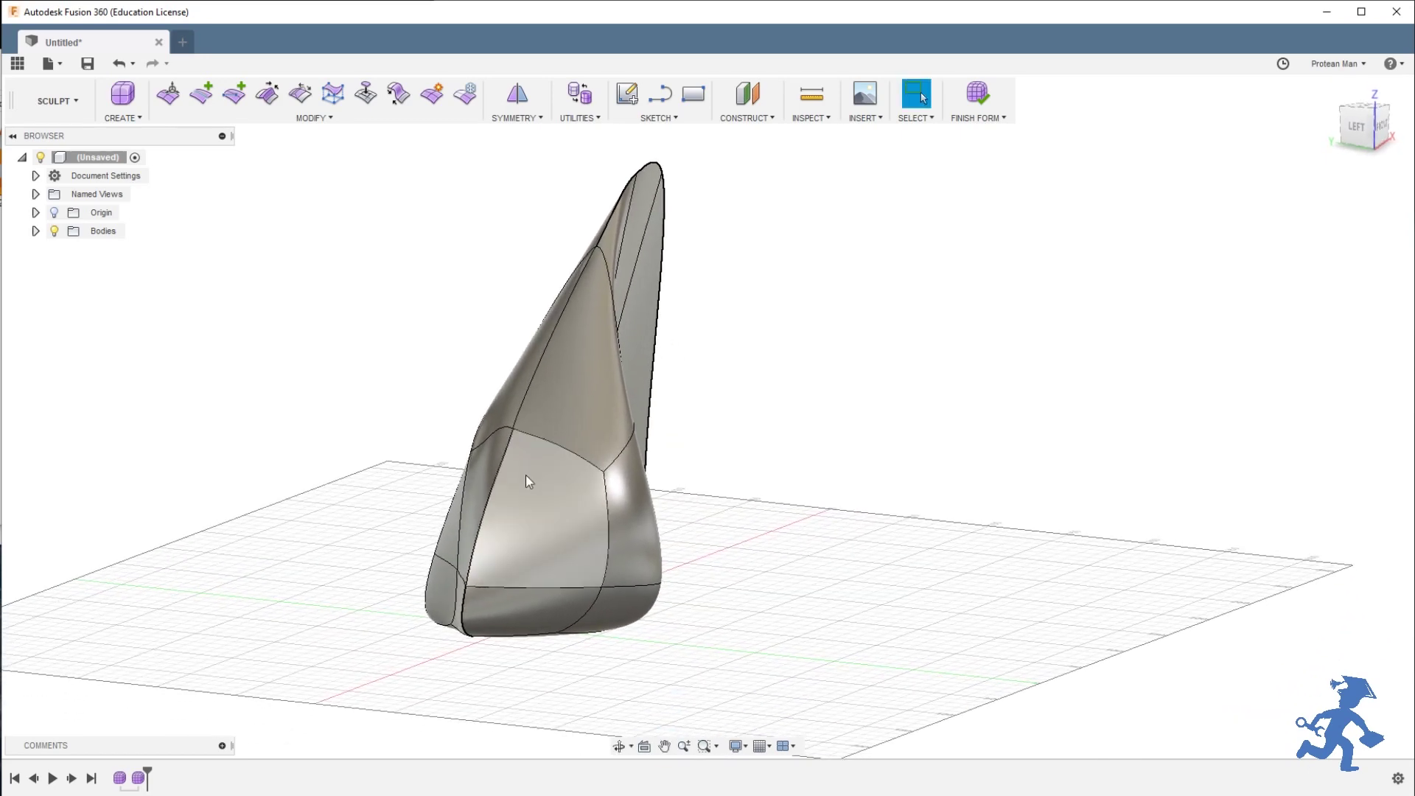
{"action": "scroll", "coordinate": [522, 501], "scroll_direction": "down", "scroll_amount": 2}
{"action": "scroll", "coordinate": [523, 510], "scroll_direction": "up", "scroll_amount": 3}
{"action": "scroll", "coordinate": [524, 511], "scroll_direction": "up", "scroll_amount": 3}
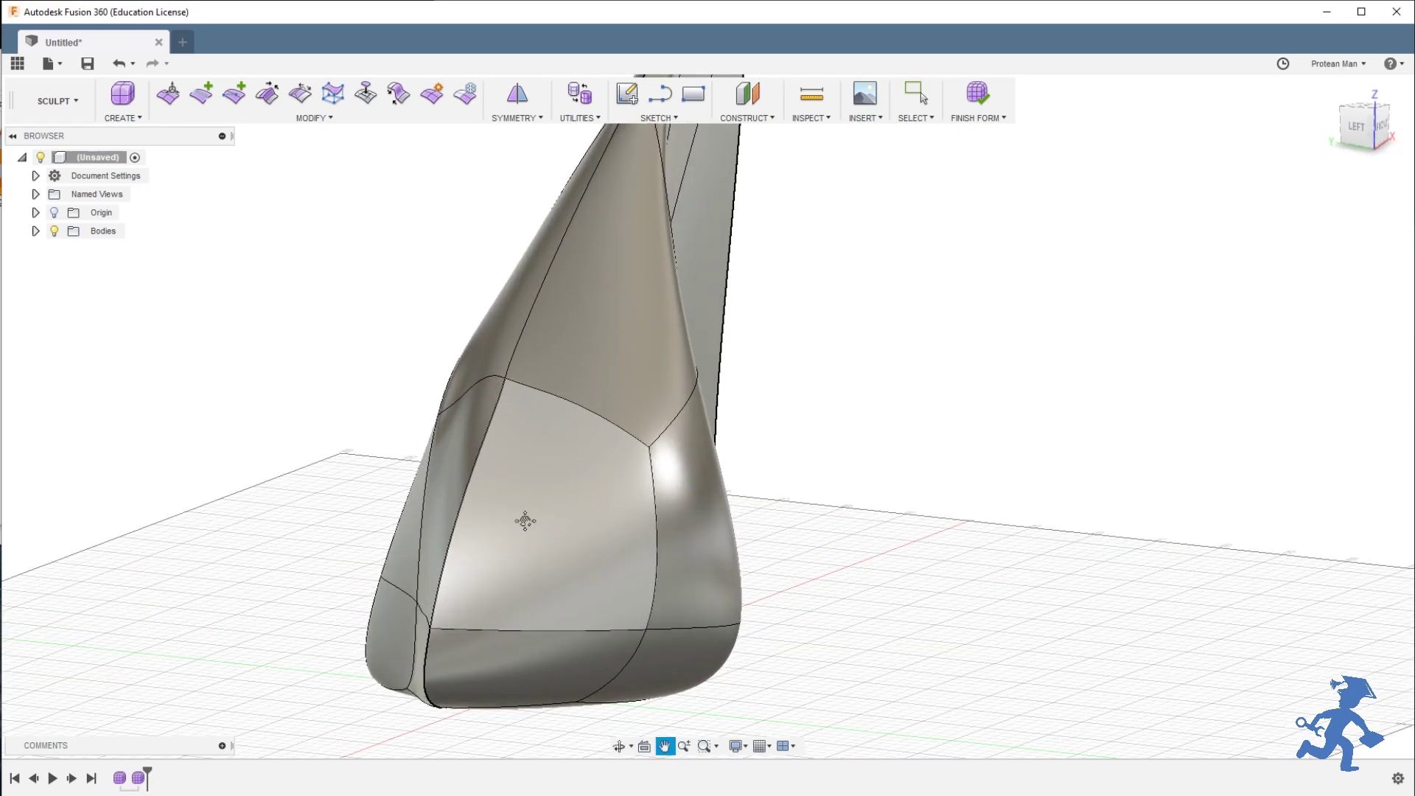
{"action": "middle_click_drag", "start_coordinate": [524, 511], "coordinate": [560, 454]}
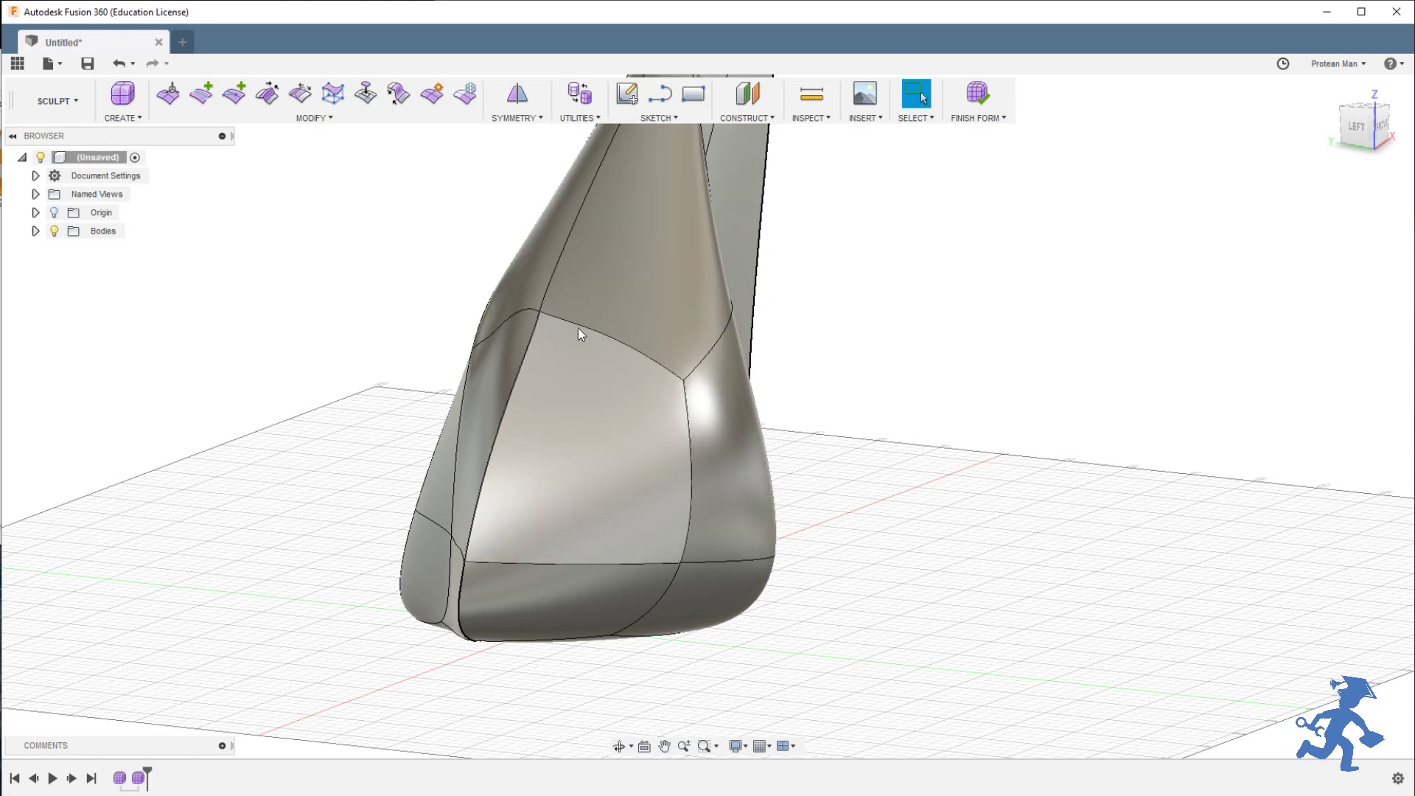
{"action": "middle_click_drag", "start_coordinate": [547, 288], "coordinate": [515, 382], "text": "shift"}
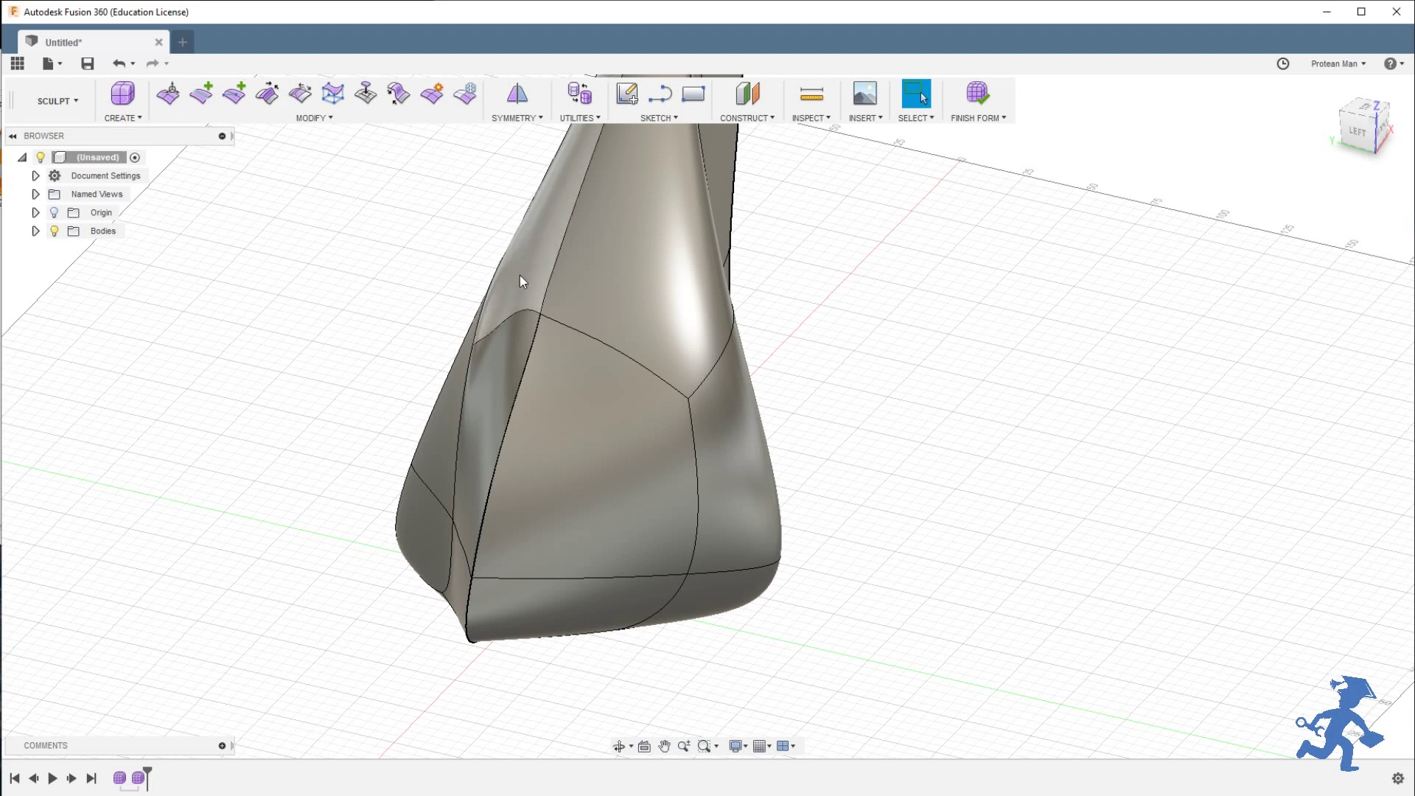
Start a Flatten with Fit direction and pick the first front-panel corner vertices.
{"action": "left_click", "coordinate": [333, 93]}
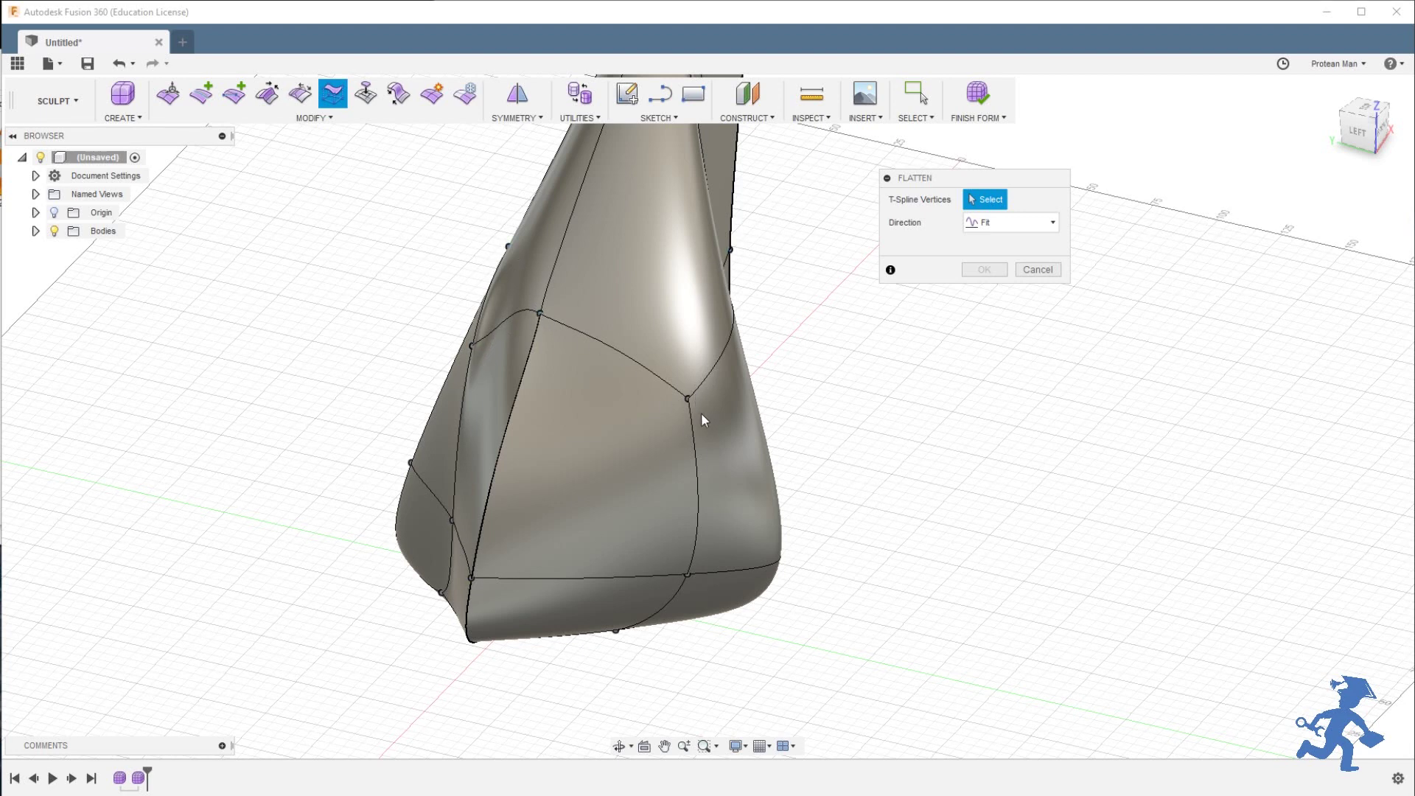
{"action": "left_click", "coordinate": [541, 314]}
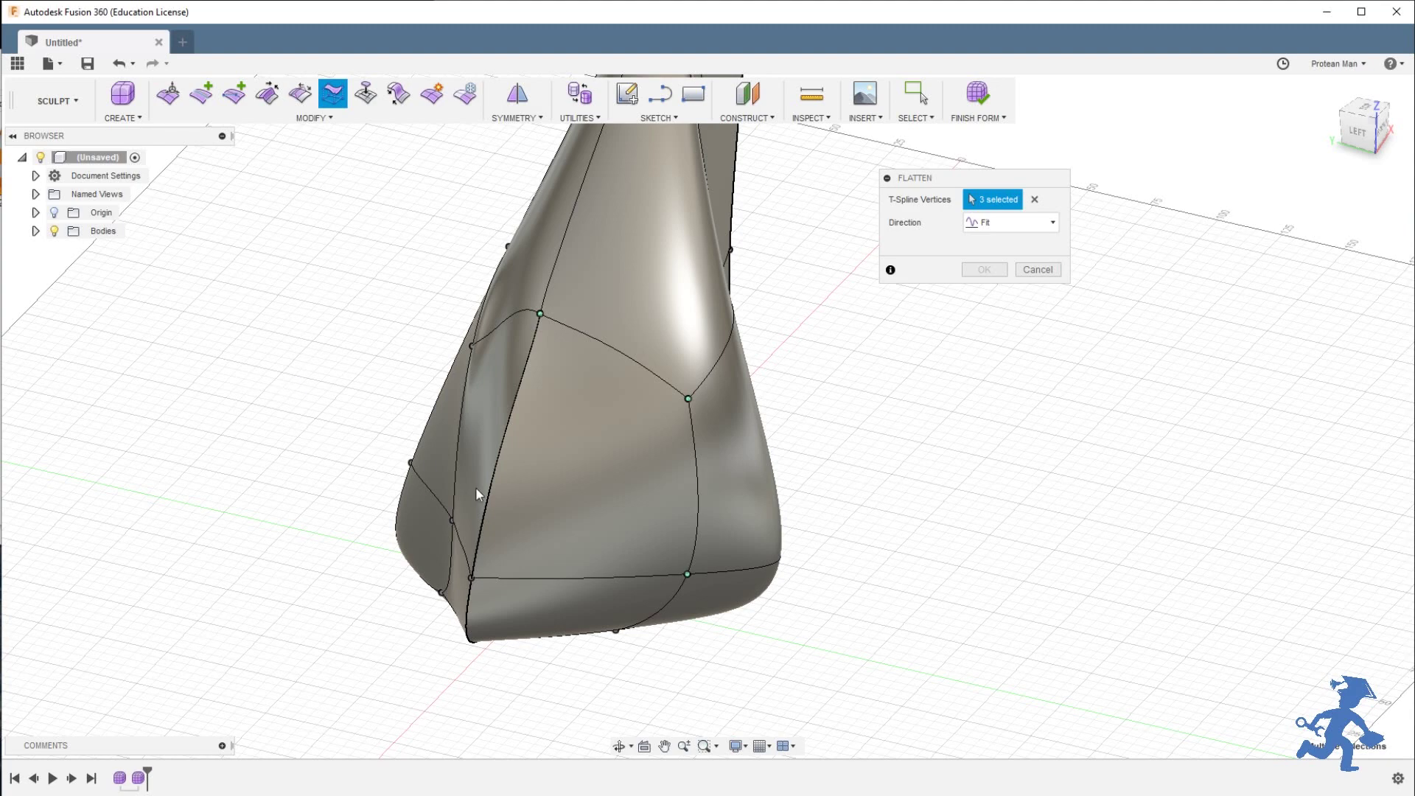
{"action": "middle_click_drag", "start_coordinate": [491, 497], "coordinate": [558, 485], "text": "shift"}
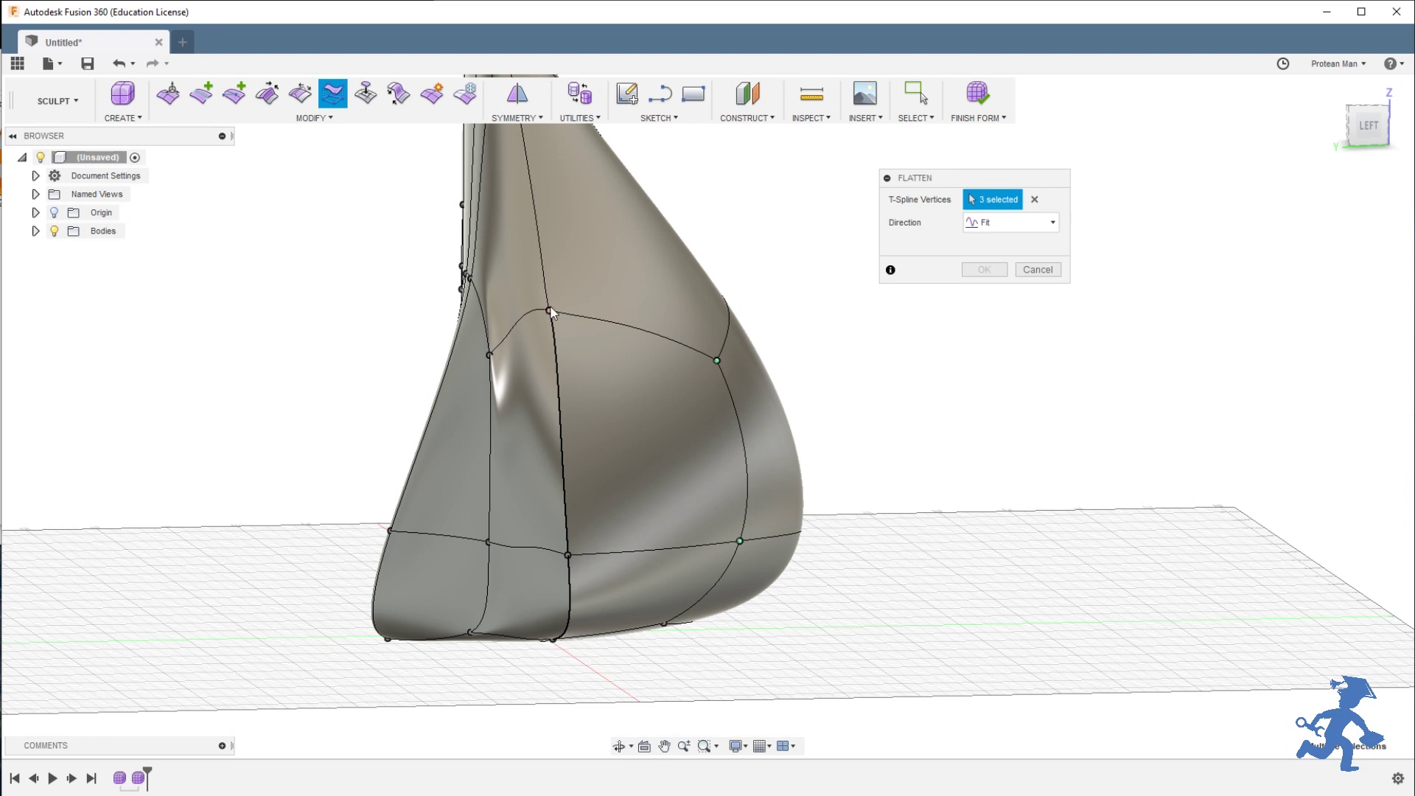
{"action": "left_click", "coordinate": [568, 555]}
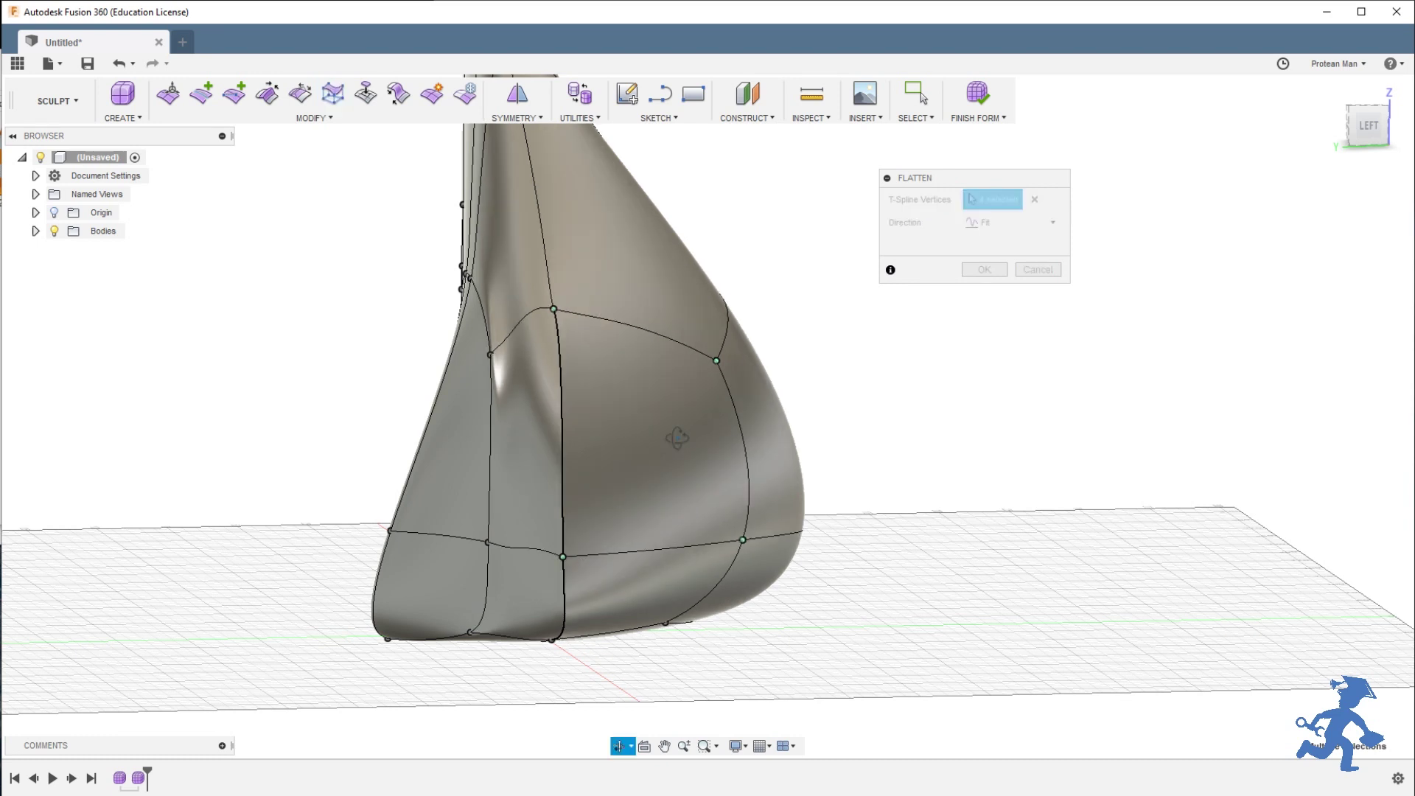
{"action": "middle_click_drag", "start_coordinate": [673, 433], "coordinate": [608, 462], "text": "shift"}
{"action": "left_click", "coordinate": [438, 565]}
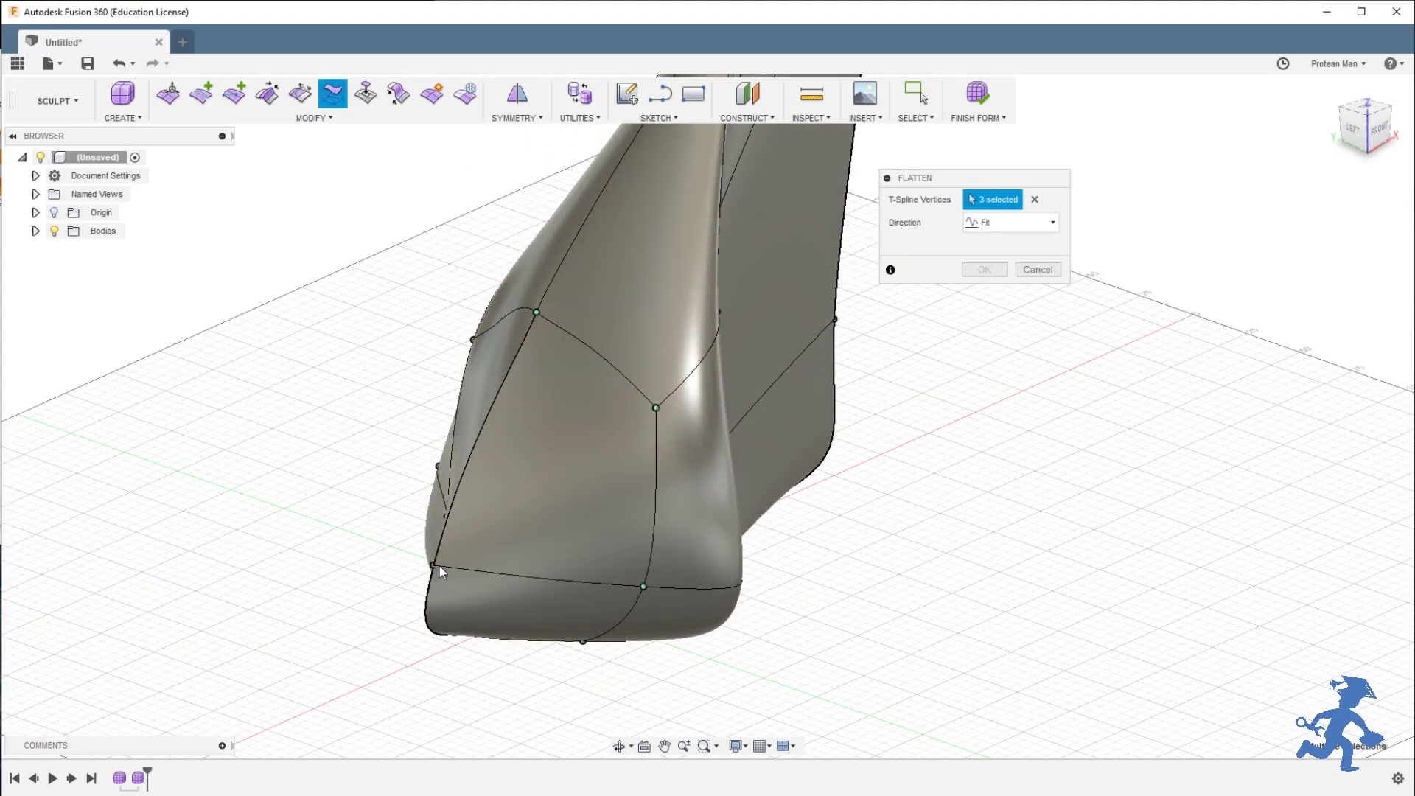
{"action": "left_click", "coordinate": [434, 566]}
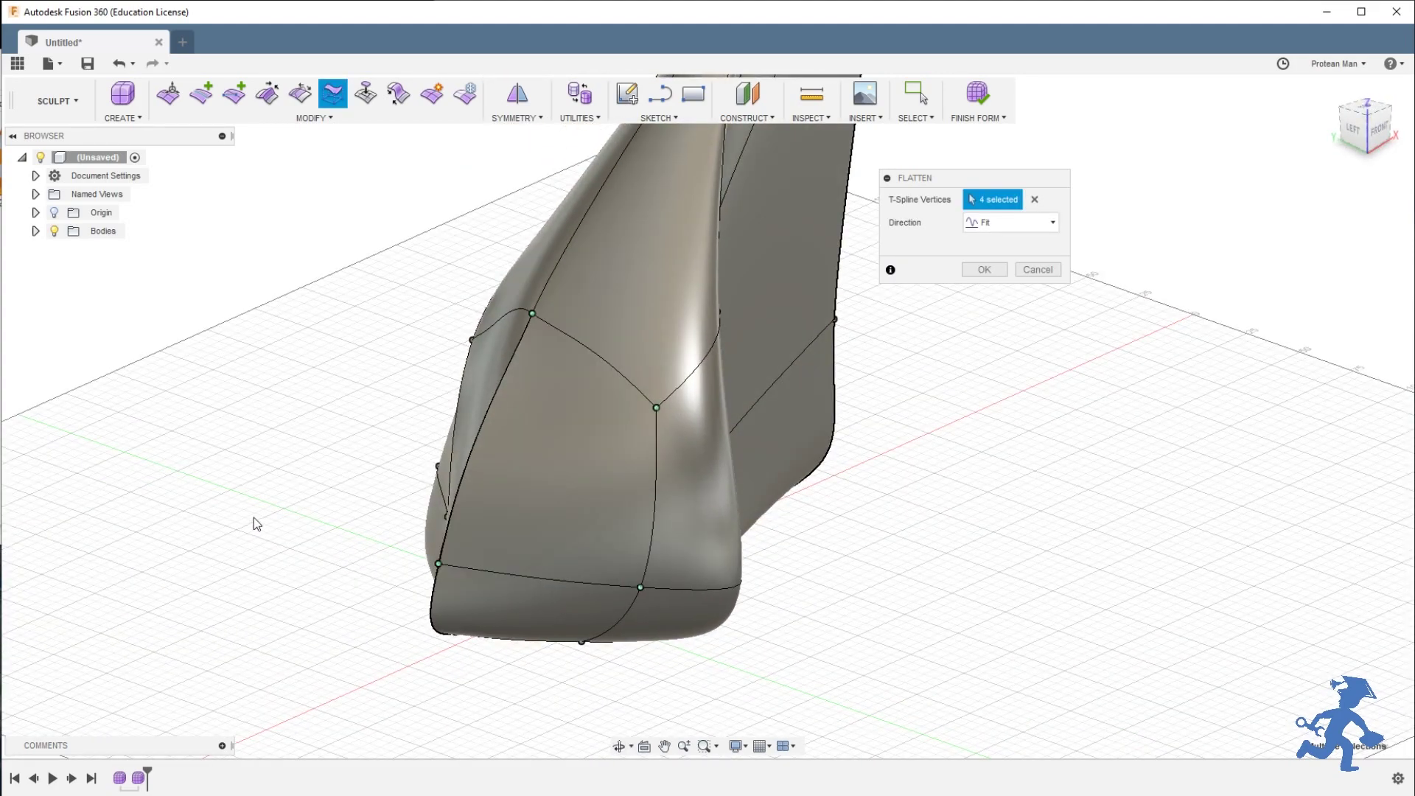
Add two more vertices around the front panel, then drop one from the set.
{"action": "middle_click_drag", "start_coordinate": [536, 478], "coordinate": [532, 326], "text": "shift"}
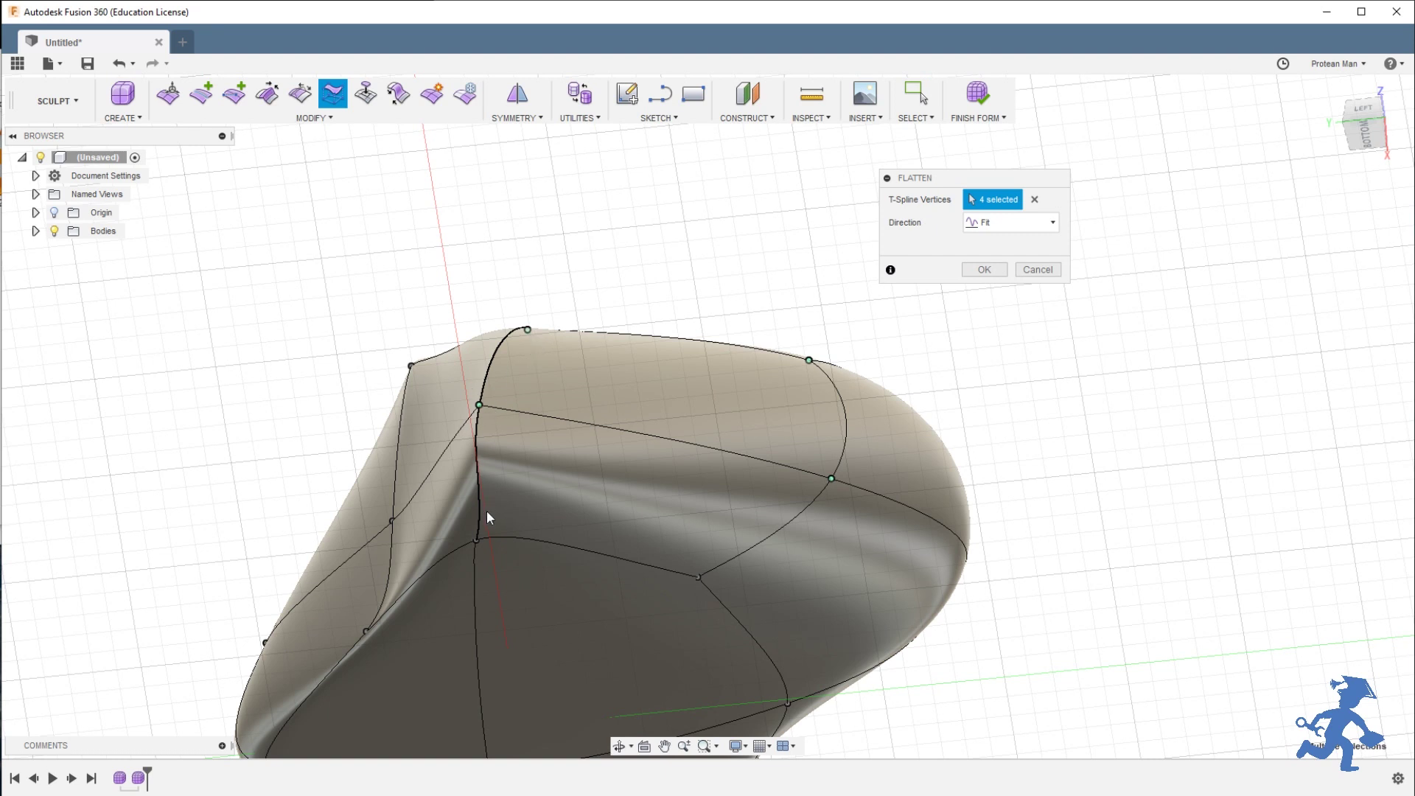
{"action": "left_click", "coordinate": [412, 367]}
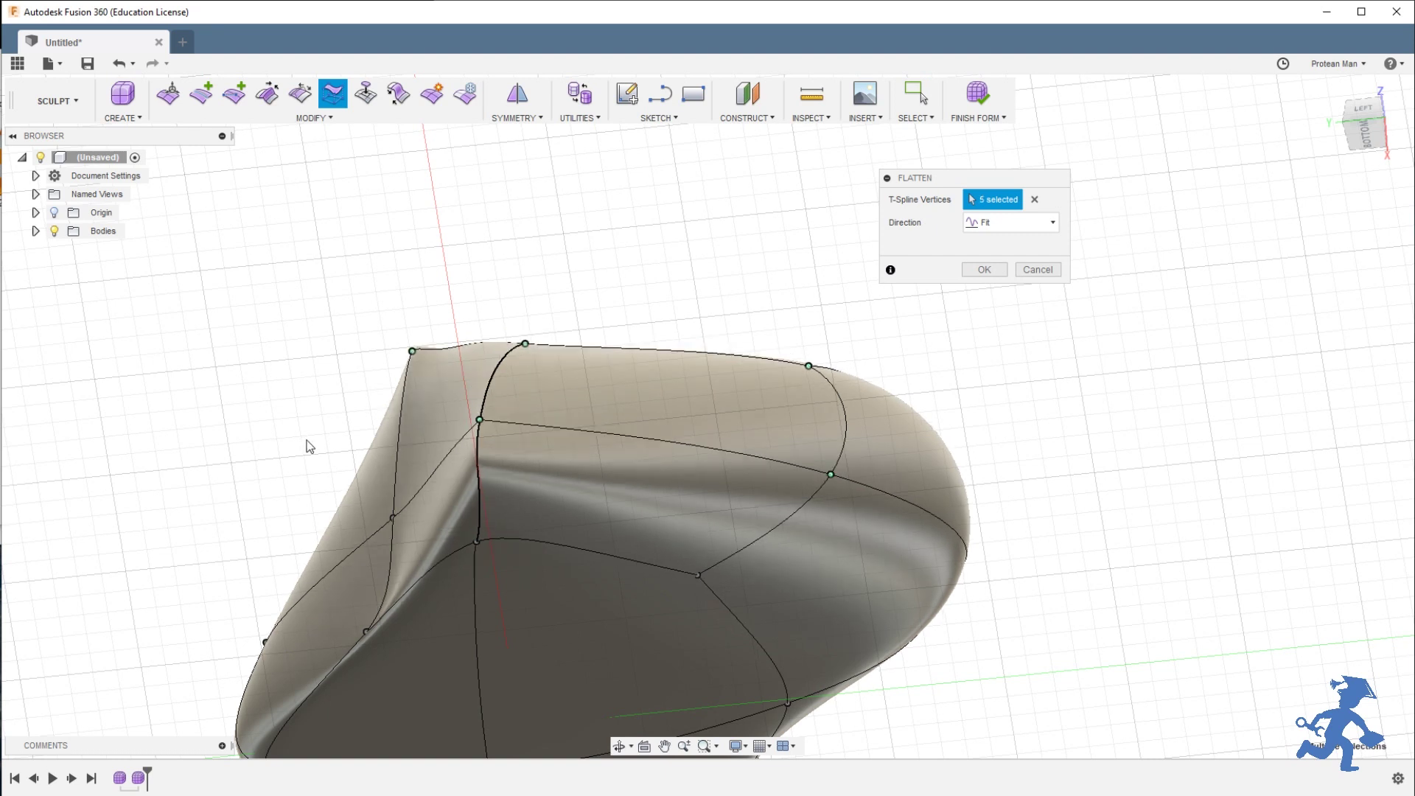
{"action": "left_click", "coordinate": [392, 516]}
{"action": "middle_click_drag", "start_coordinate": [492, 376], "coordinate": [789, 399], "text": "shift"}
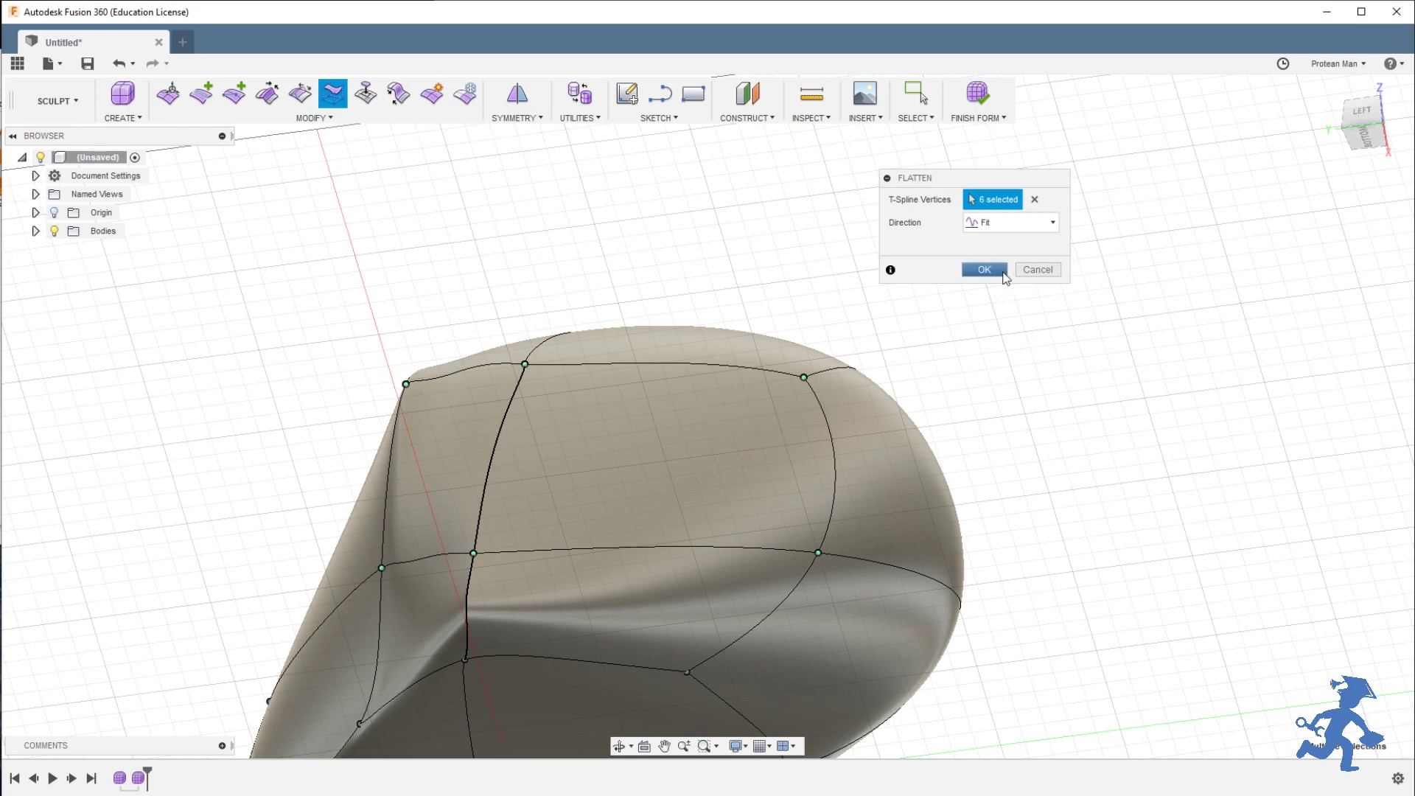
{"action": "middle_click_drag", "start_coordinate": [971, 286], "coordinate": [432, 417], "text": "shift"}
{"action": "left_click", "coordinate": [411, 411]}
Cancel the flatten attempt and insert two new edges across the front panel.
{"action": "left_click", "coordinate": [389, 663]}
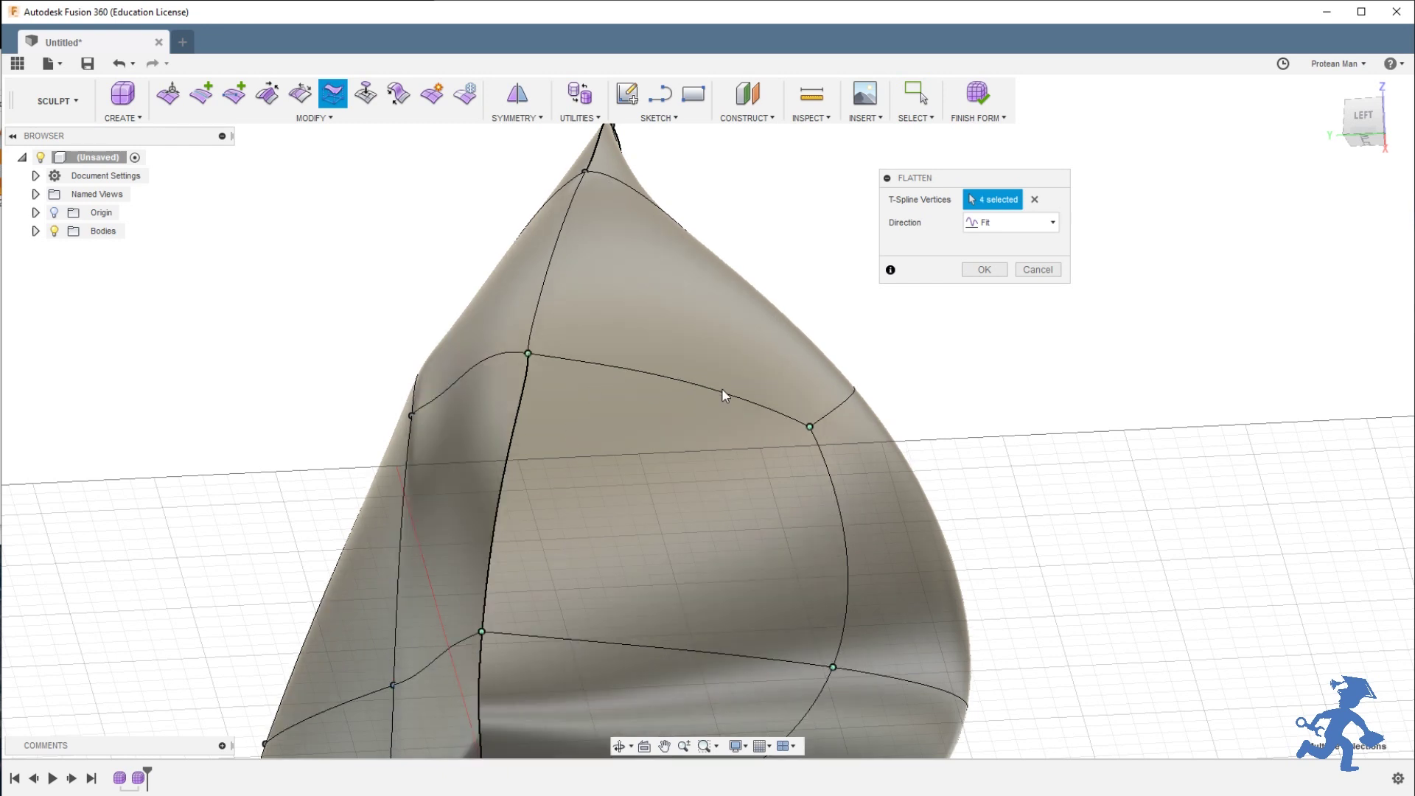
{"action": "left_click", "coordinate": [1025, 269]}
{"action": "left_click", "coordinate": [233, 94]}
{"action": "left_click", "coordinate": [609, 640]}
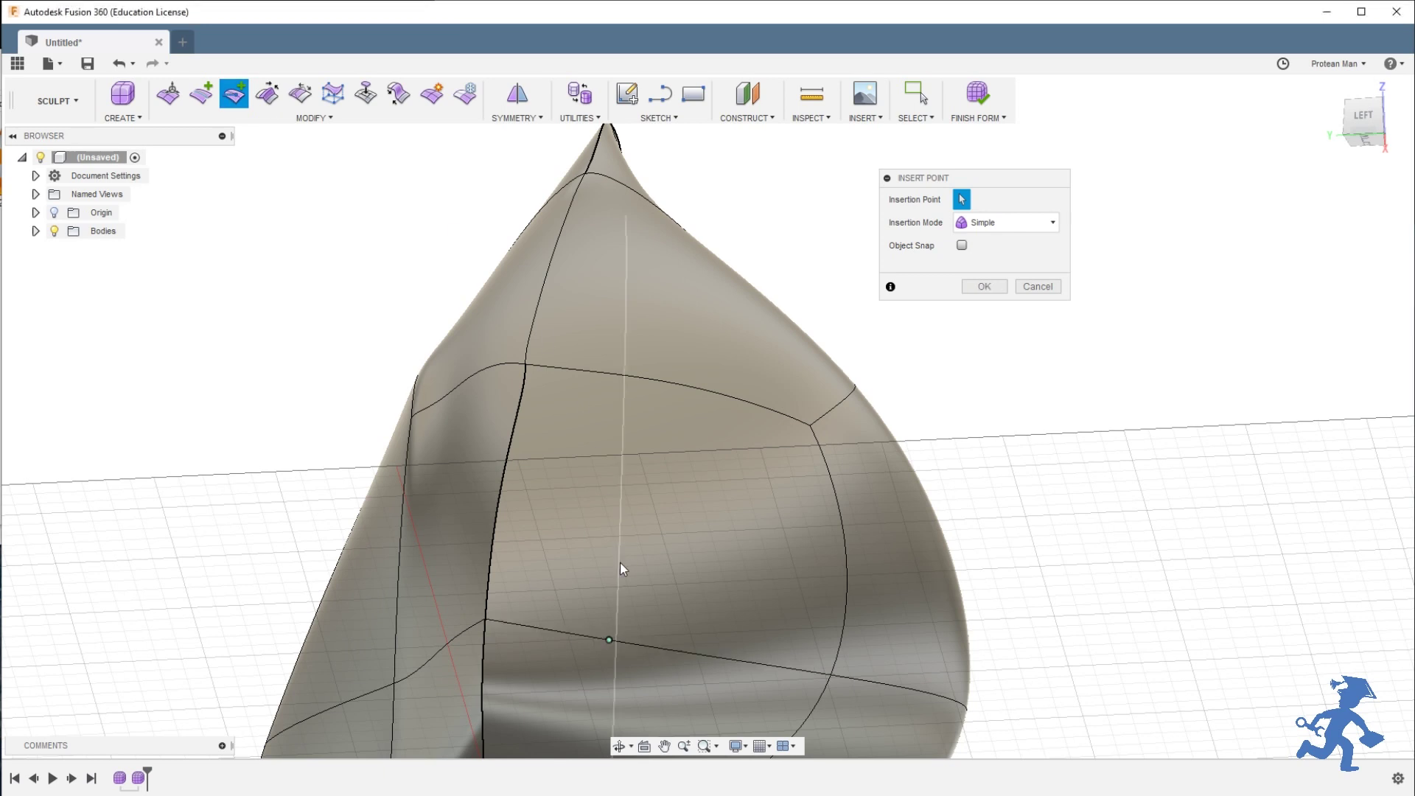
{"action": "left_click", "coordinate": [618, 374]}
{"action": "left_click", "coordinate": [985, 287]}
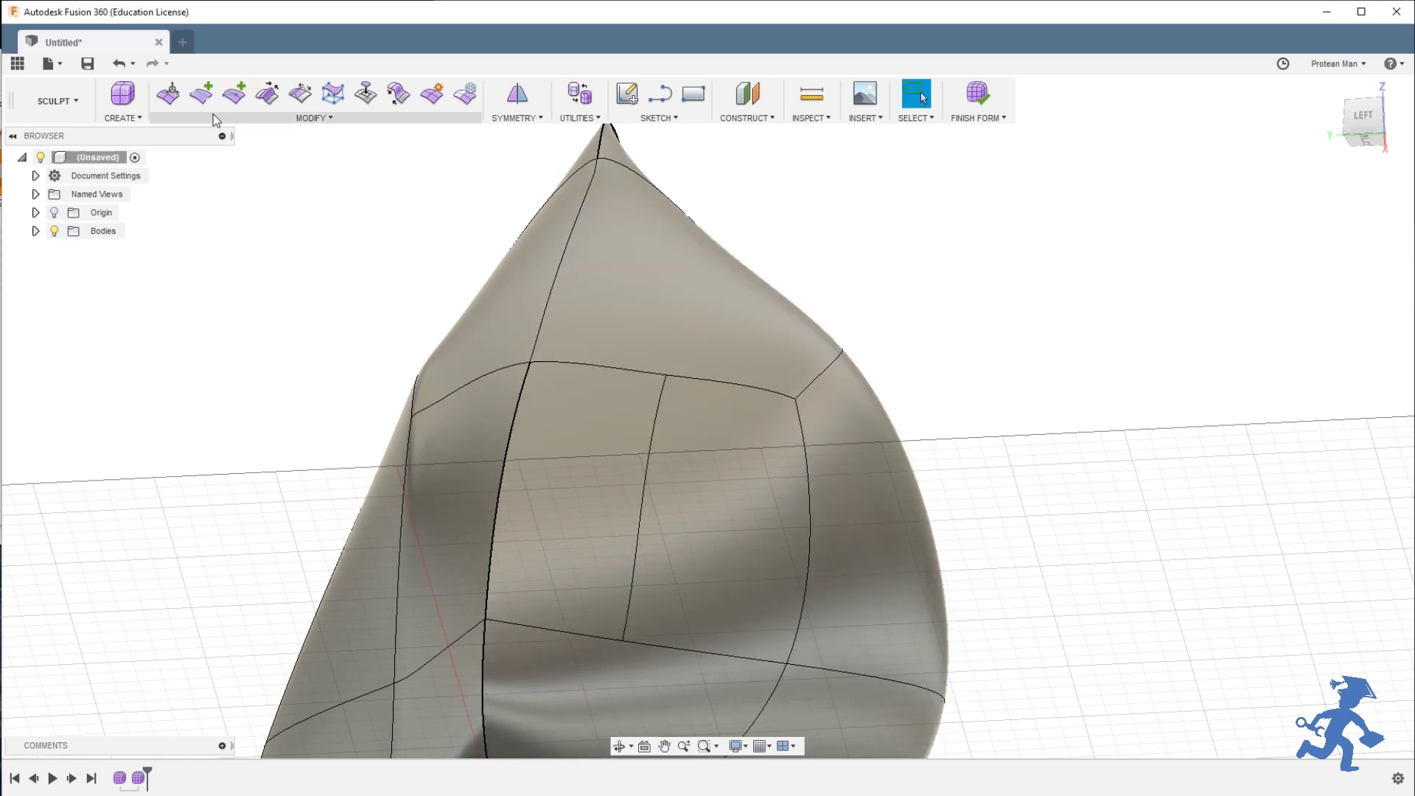
{"action": "left_click", "coordinate": [234, 94]}
{"action": "left_click", "coordinate": [551, 630]}
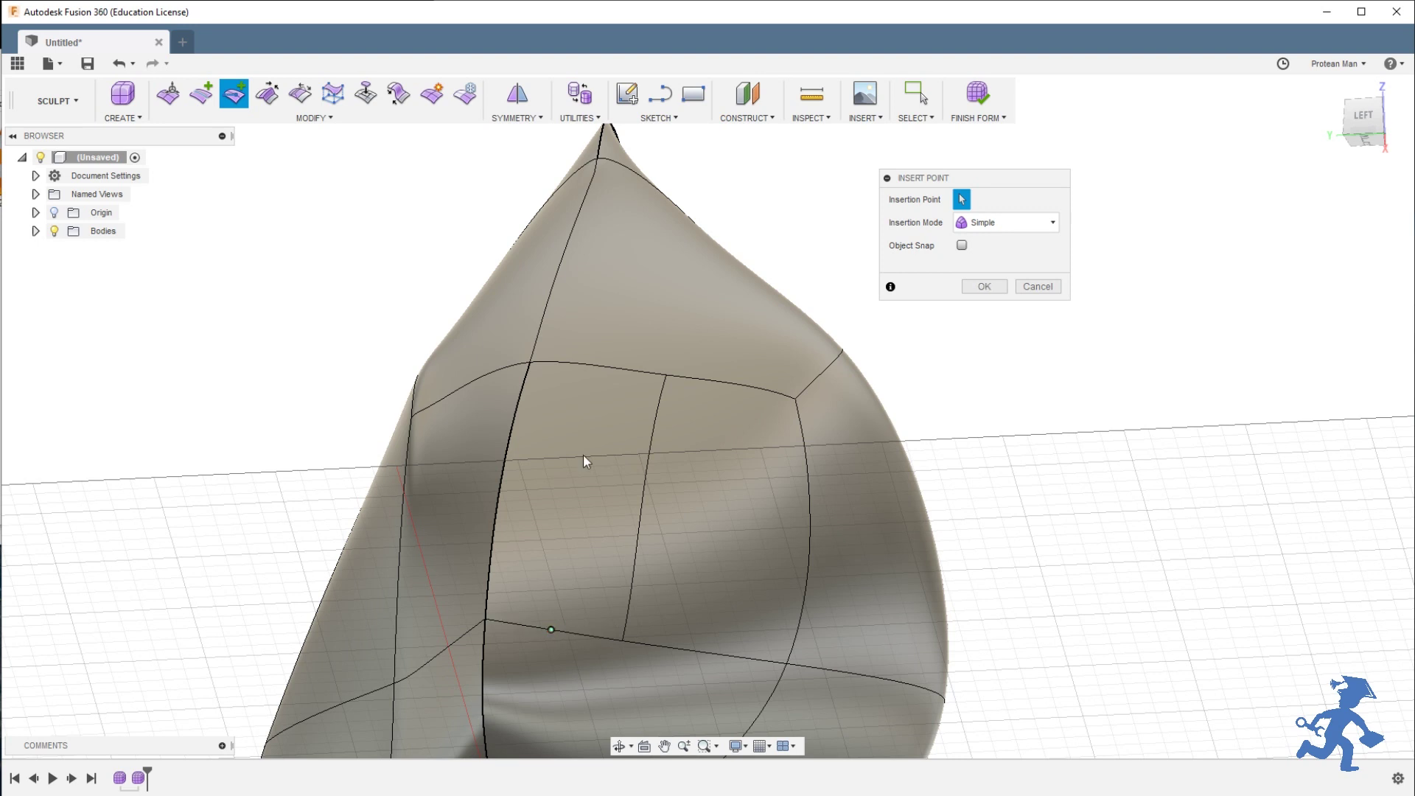
{"action": "left_click", "coordinate": [592, 365]}
{"action": "left_click", "coordinate": [998, 291]}
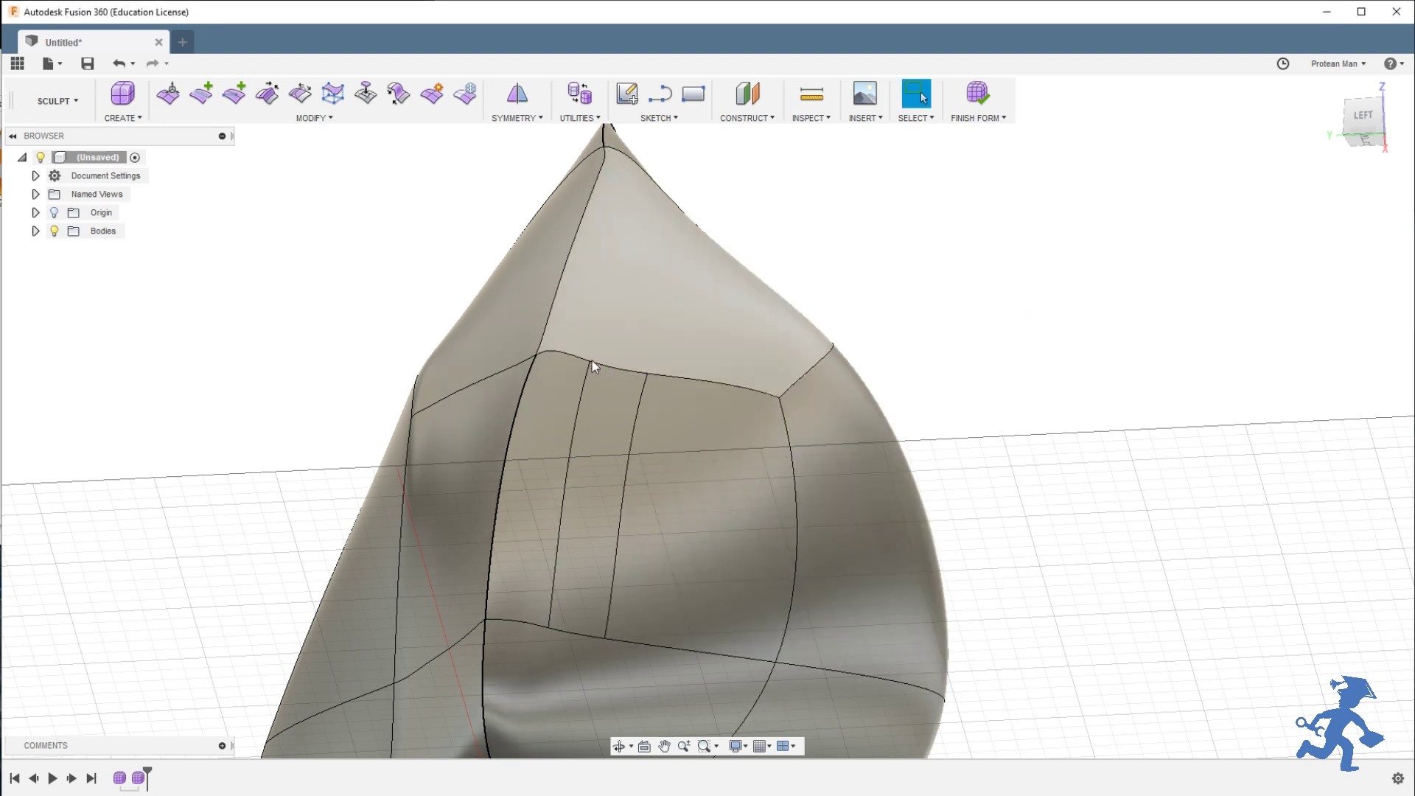
Flatten the panel vertices, including the new bottom-row ones, with the Fit direction.
{"action": "left_click", "coordinate": [332, 94]}
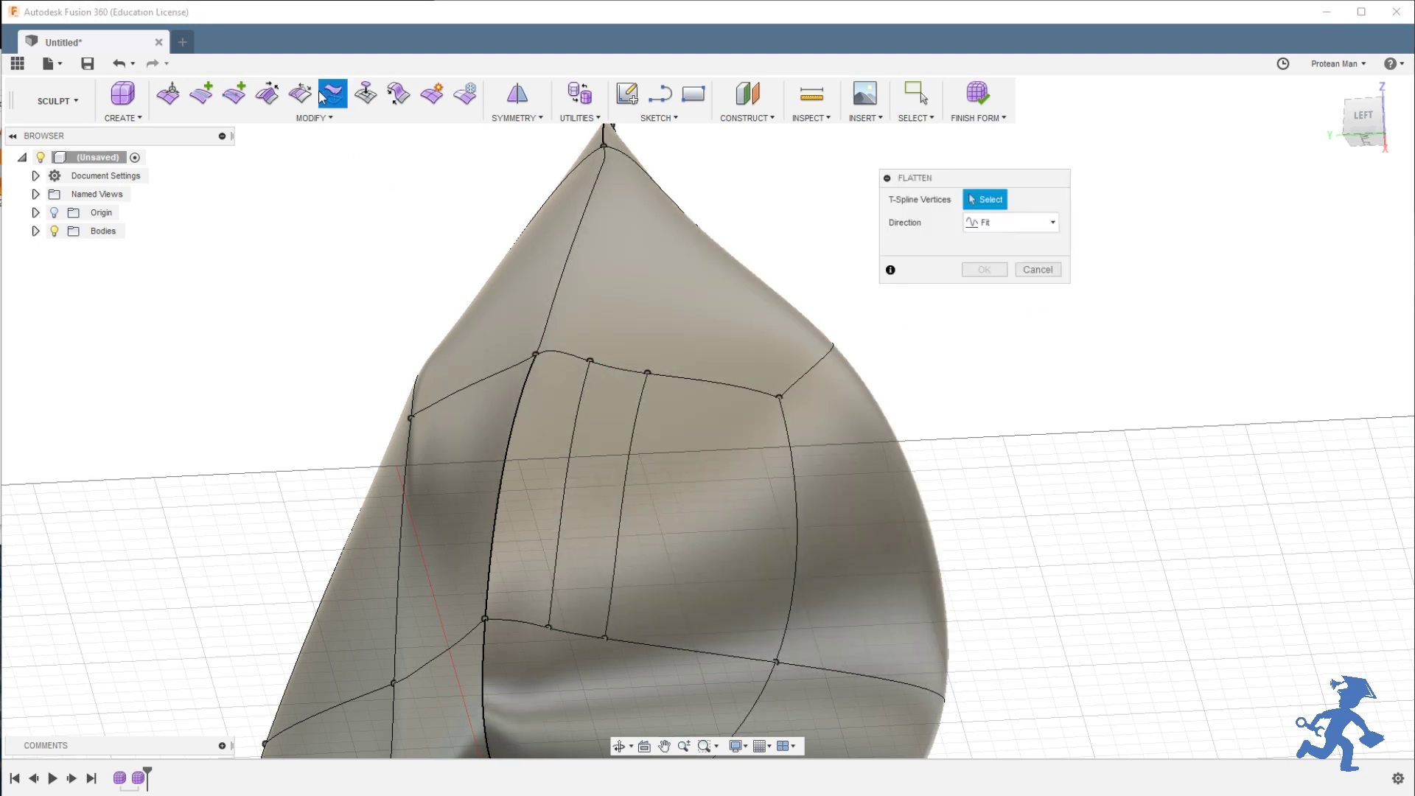
{"action": "left_click", "coordinate": [537, 355]}
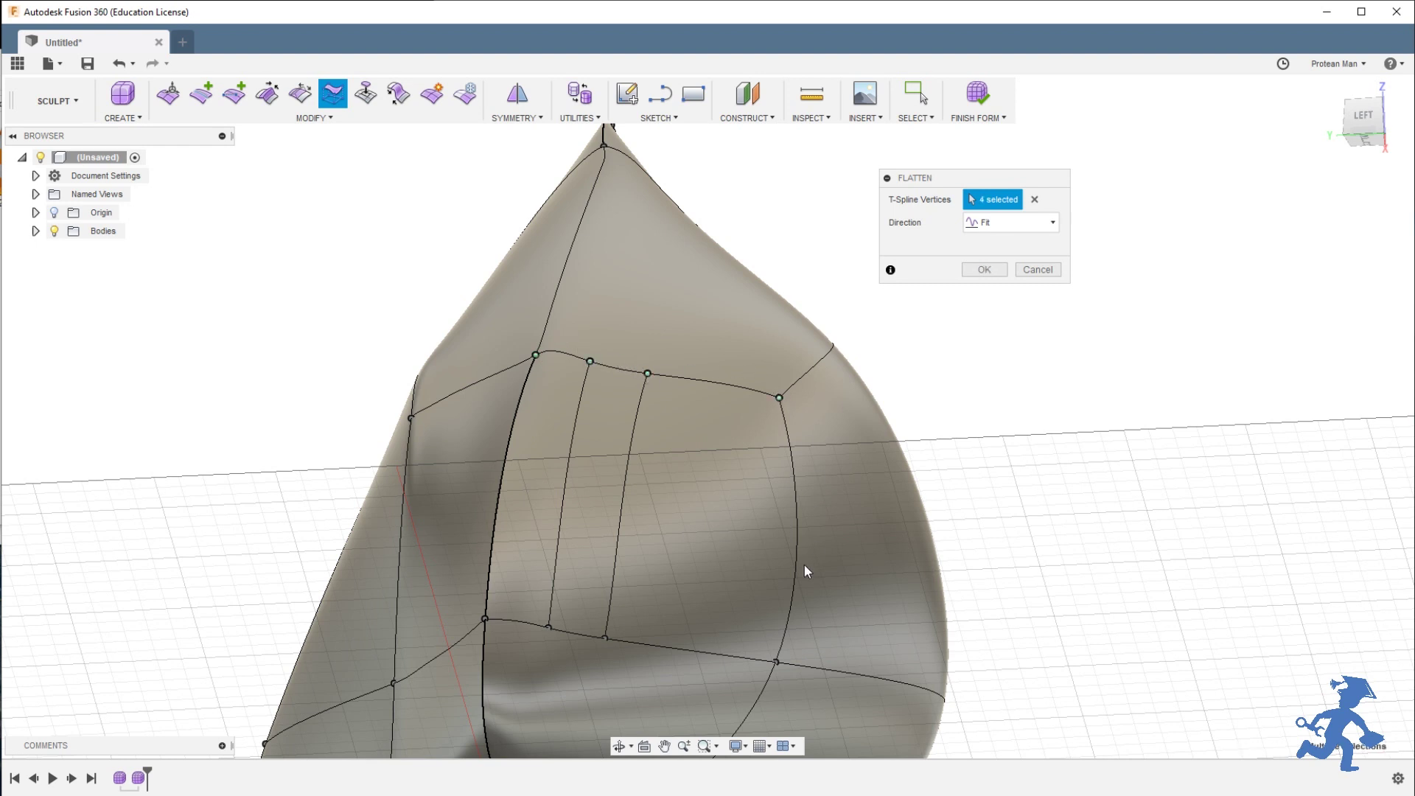
{"action": "left_click", "coordinate": [604, 637]}
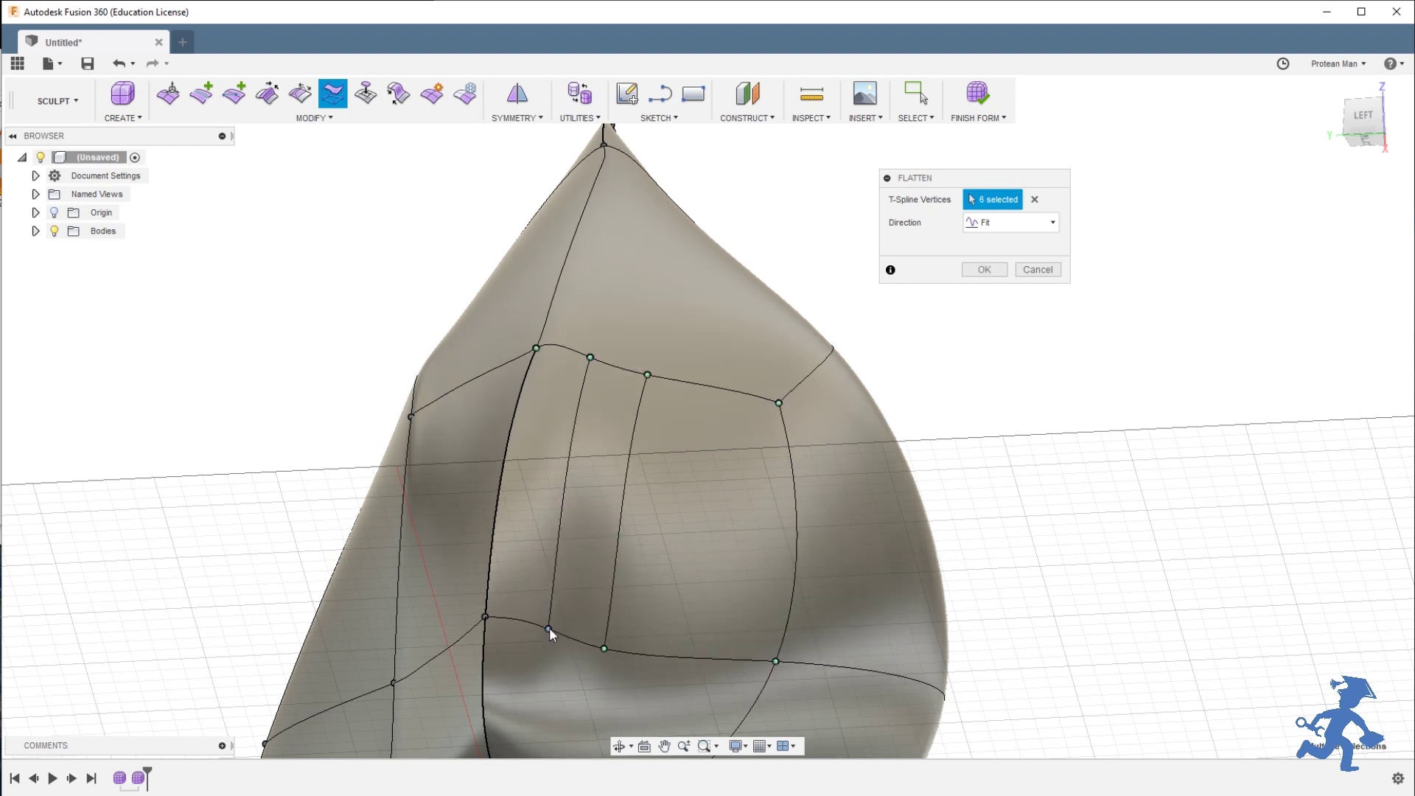
{"action": "left_click", "coordinate": [550, 627]}
{"action": "left_click", "coordinate": [486, 615]}
{"action": "middle_click_drag", "start_coordinate": [572, 514], "coordinate": [611, 450], "text": "shift"}
{"action": "scroll", "coordinate": [616, 450], "scroll_direction": "down", "scroll_amount": 5}
{"action": "left_click", "coordinate": [984, 269]}
Select the long top band, large left face and narrow strip faces.
{"action": "mouse_move", "coordinate": [667, 411]}
{"action": "middle_mouse_down", "text": "shift"}
{"action": "mouse_move", "coordinate": [649, 398]}
{"action": "mouse_move", "coordinate": [670, 376]}
{"action": "mouse_move", "coordinate": [733, 382]}
{"action": "mouse_move", "coordinate": [542, 418]}
{"action": "mouse_move", "coordinate": [662, 423]}
{"action": "middle_mouse_up", "text": "shift"}
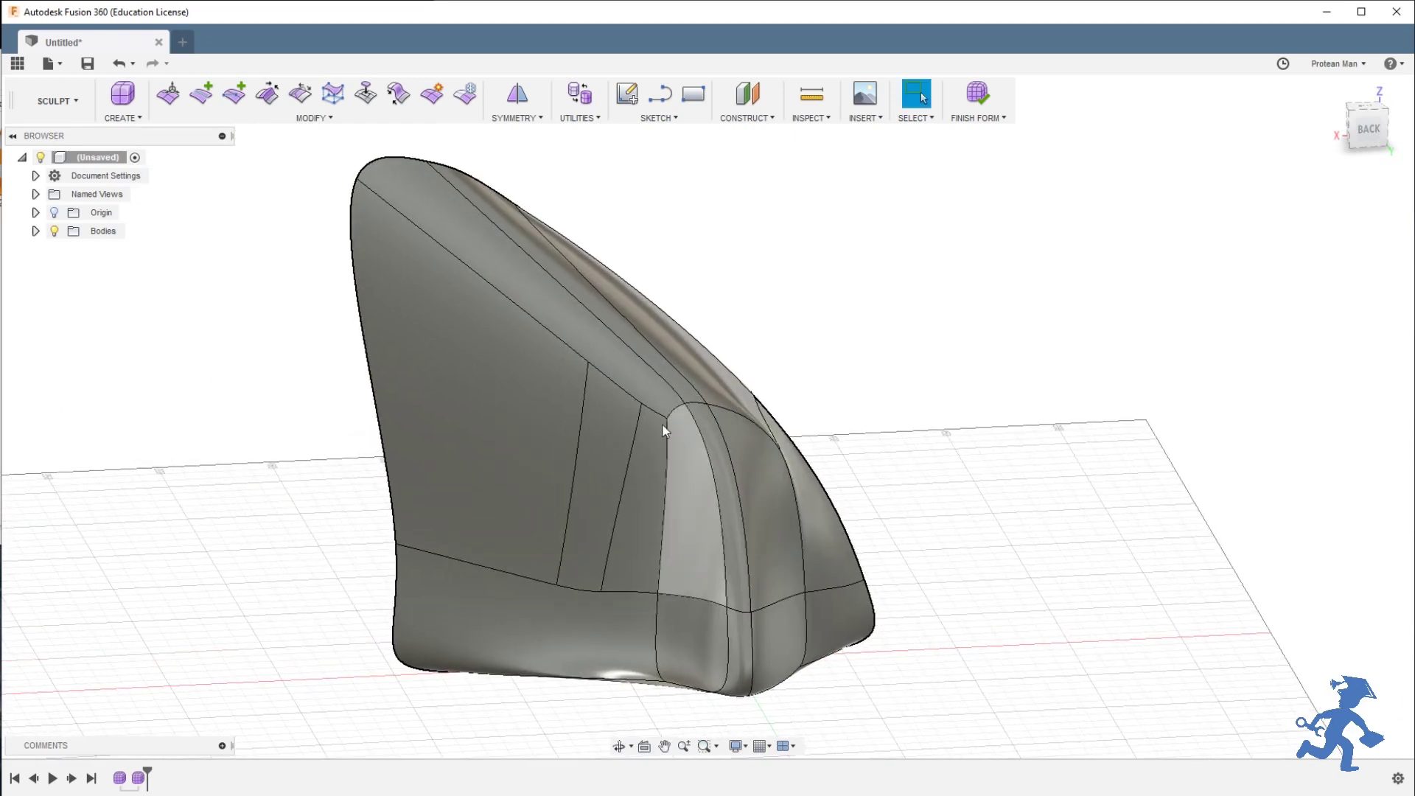
{"action": "left_click", "coordinate": [520, 381]}
{"action": "left_click", "coordinate": [600, 377]}
{"action": "left_click", "coordinate": [595, 336]}
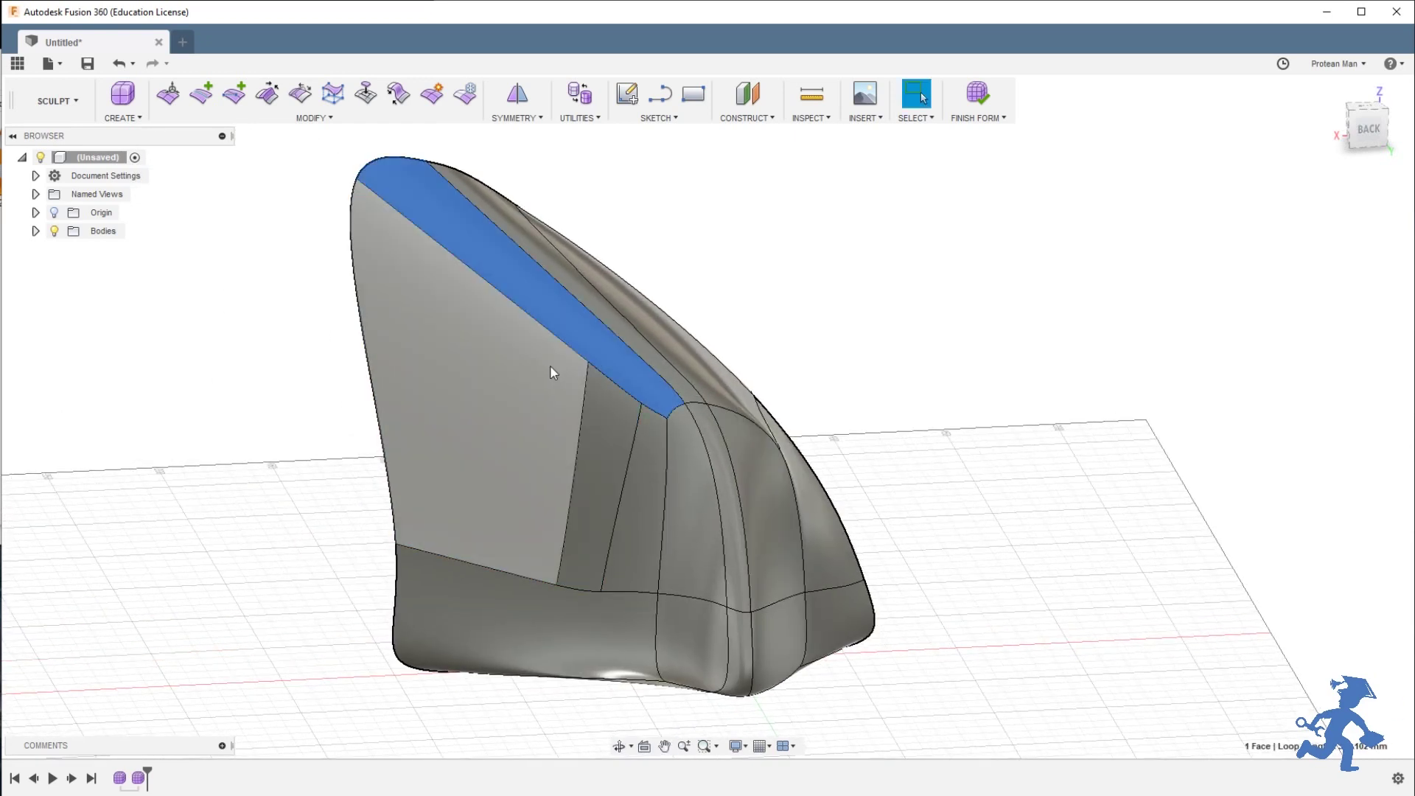
{"action": "left_click", "coordinate": [263, 310]}
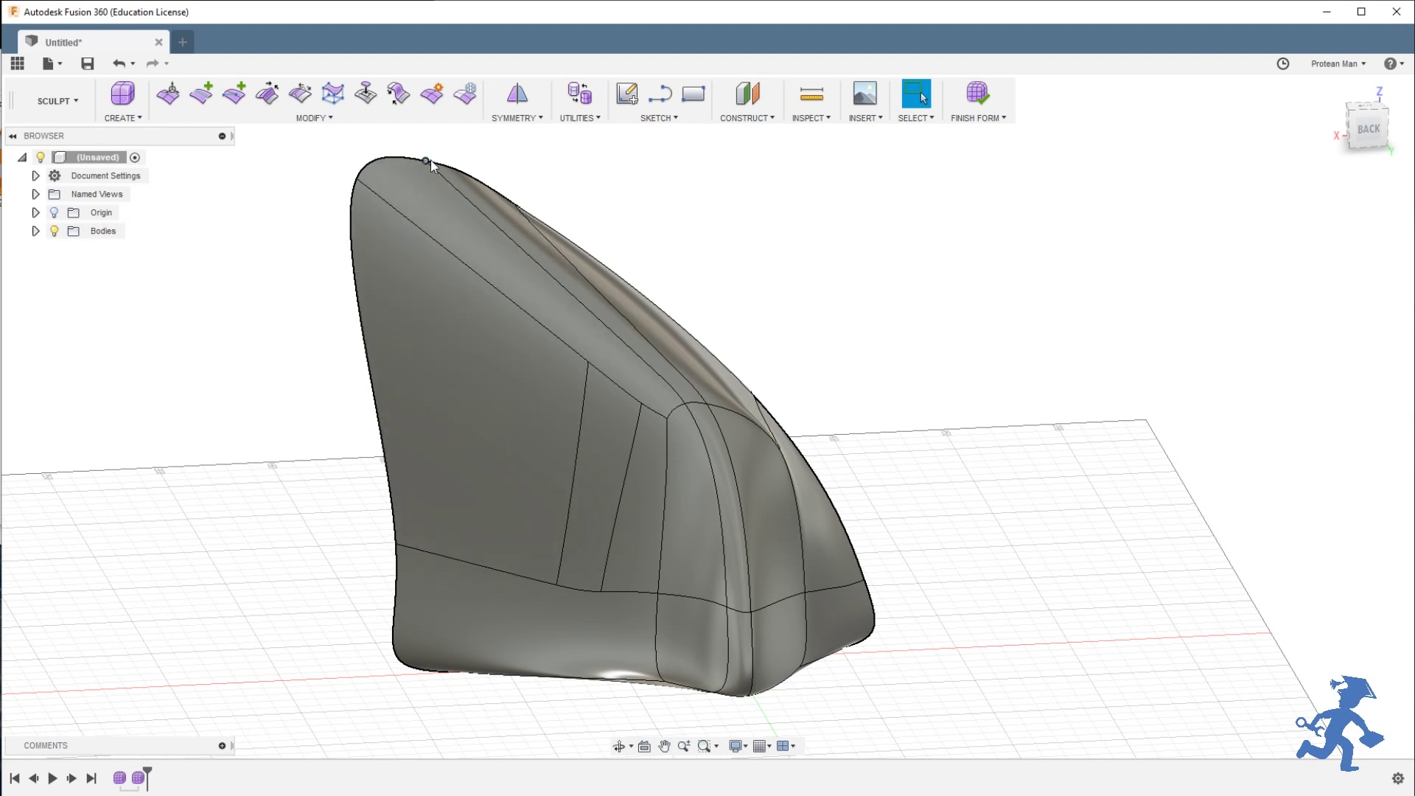
{"action": "left_click", "coordinate": [497, 246]}
{"action": "left_click", "coordinate": [521, 389], "text": "shift"}
{"action": "left_click", "coordinate": [606, 417], "text": "shift"}
{"action": "middle_click_drag", "start_coordinate": [431, 452], "coordinate": [591, 365], "text": "shift"}
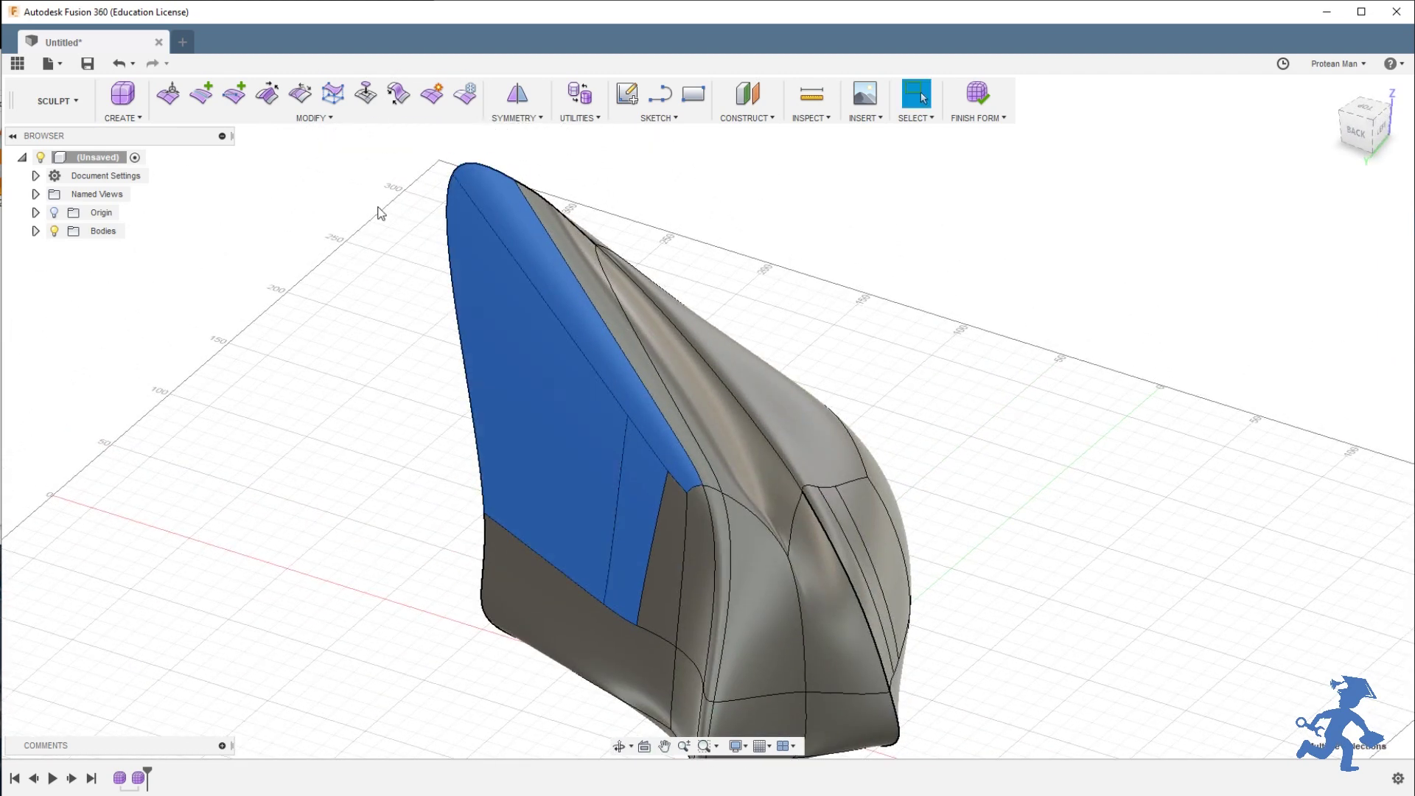
Apply a Fit flatten to the three faces, then dismiss an empty second Flatten.
{"action": "left_click", "coordinate": [332, 93]}
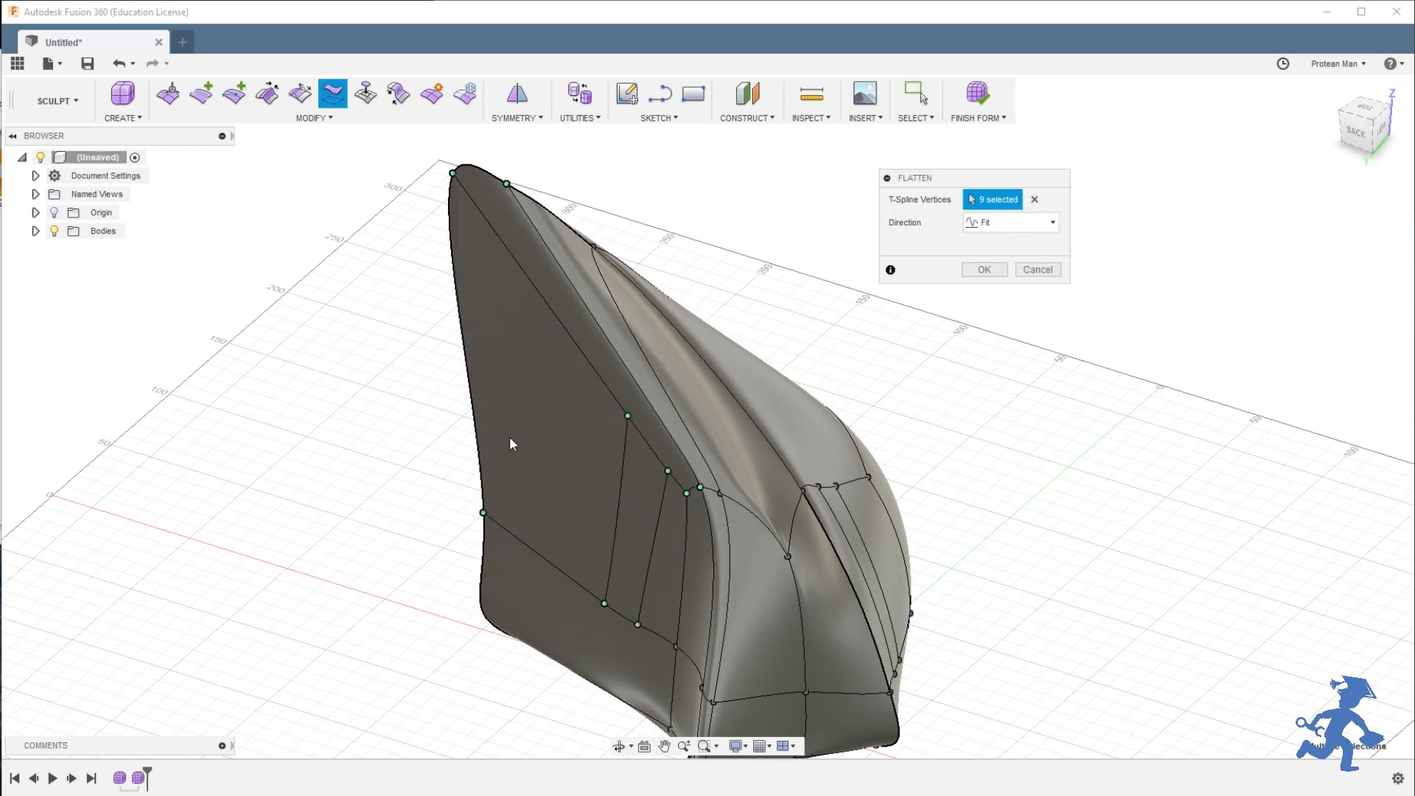
{"action": "middle_click_drag", "start_coordinate": [514, 443], "coordinate": [786, 346], "text": "shift"}
{"action": "left_click", "coordinate": [996, 272]}
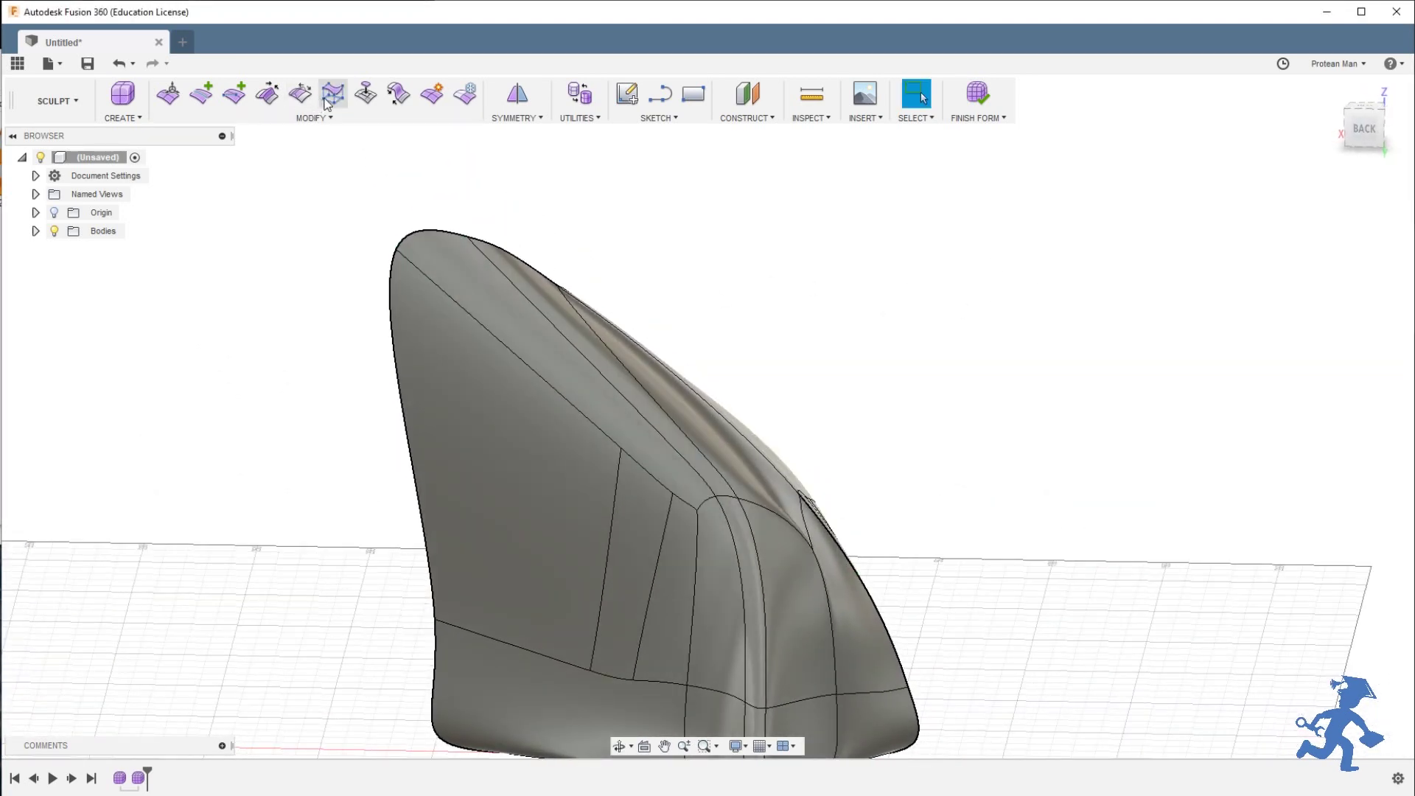
{"action": "left_click", "coordinate": [332, 94]}
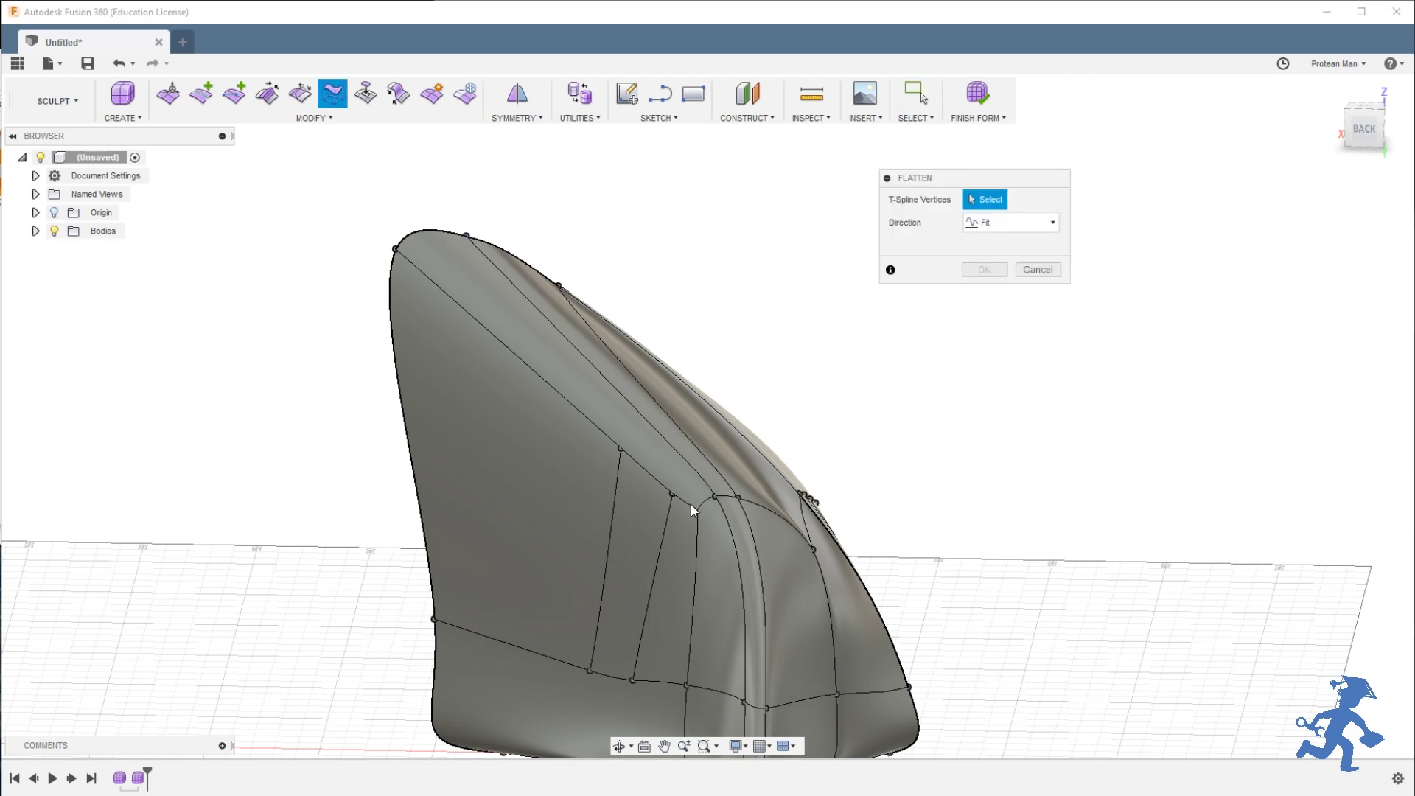
{"action": "left_click", "coordinate": [1035, 269]}
Try a Fit flatten on the top strip, side, light strip and bottom faces, then cancel.
{"action": "left_click", "coordinate": [556, 367]}
{"action": "left_click", "coordinate": [588, 465], "text": "shift"}
{"action": "left_click", "coordinate": [661, 511], "text": "shift"}
{"action": "left_click", "coordinate": [656, 702], "text": "shift"}
{"action": "middle_click_drag", "start_coordinate": [656, 702], "coordinate": [443, 457], "text": "shift"}
{"action": "left_click", "coordinate": [332, 94]}
{"action": "middle_click_drag", "start_coordinate": [534, 370], "coordinate": [590, 268], "text": "shift"}
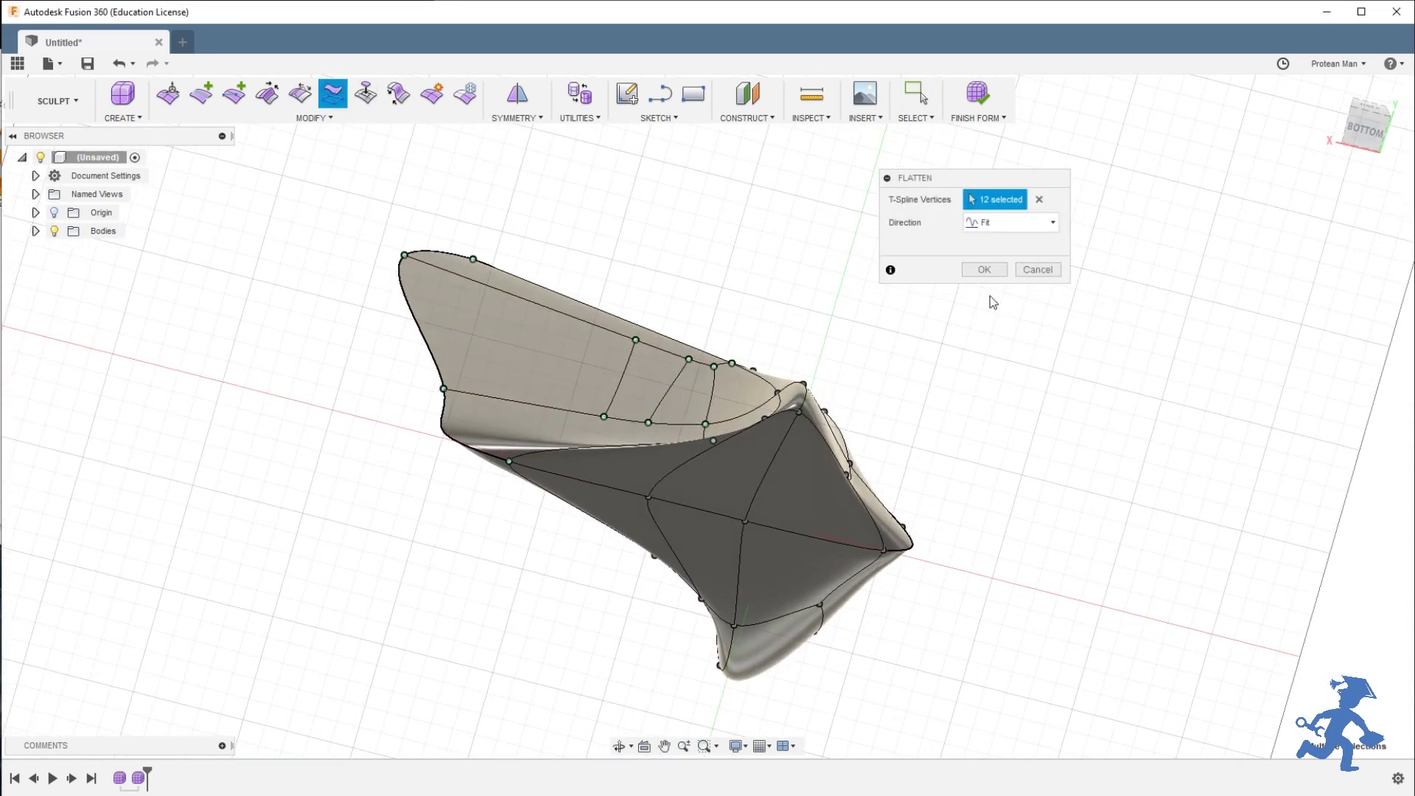
{"action": "left_click", "coordinate": [1031, 270]}
Try flattening the front-panel faces plus two extra vertices, then abandon it.
{"action": "middle_click_drag", "start_coordinate": [692, 307], "coordinate": [723, 347], "text": "shift"}
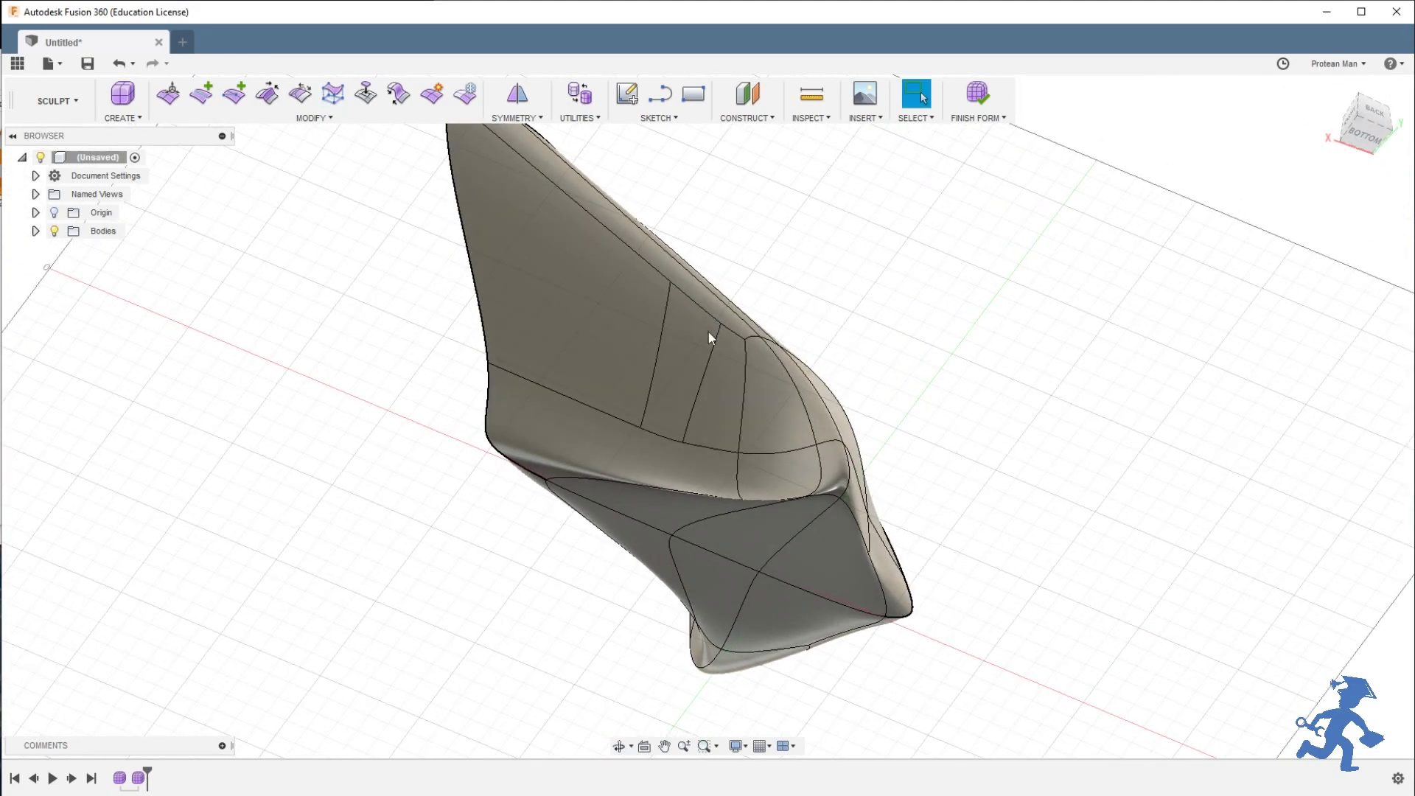
{"action": "middle_click_drag", "start_coordinate": [679, 286], "coordinate": [576, 357], "text": "shift"}
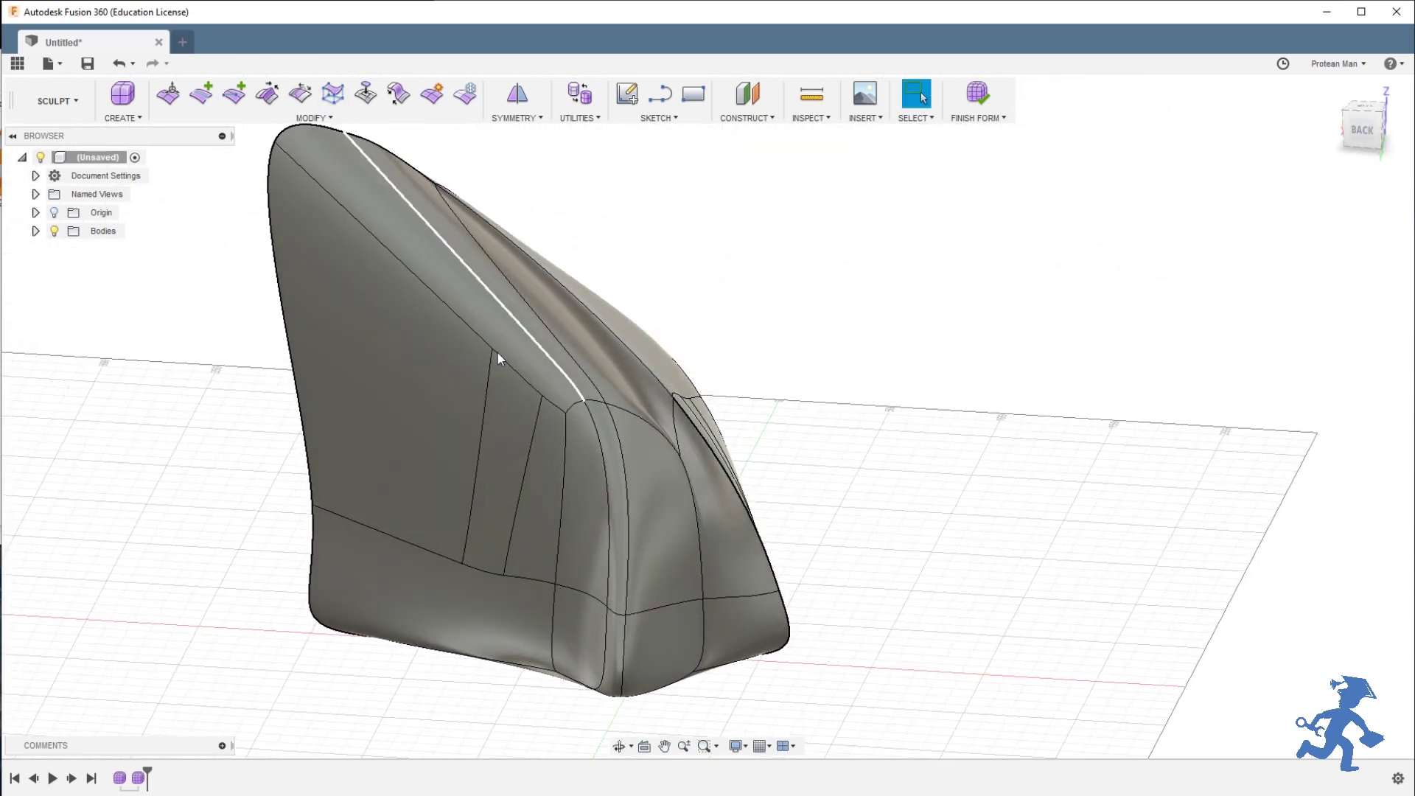
{"action": "left_click", "coordinate": [594, 524]}
{"action": "left_click", "coordinate": [637, 497], "text": "shift"}
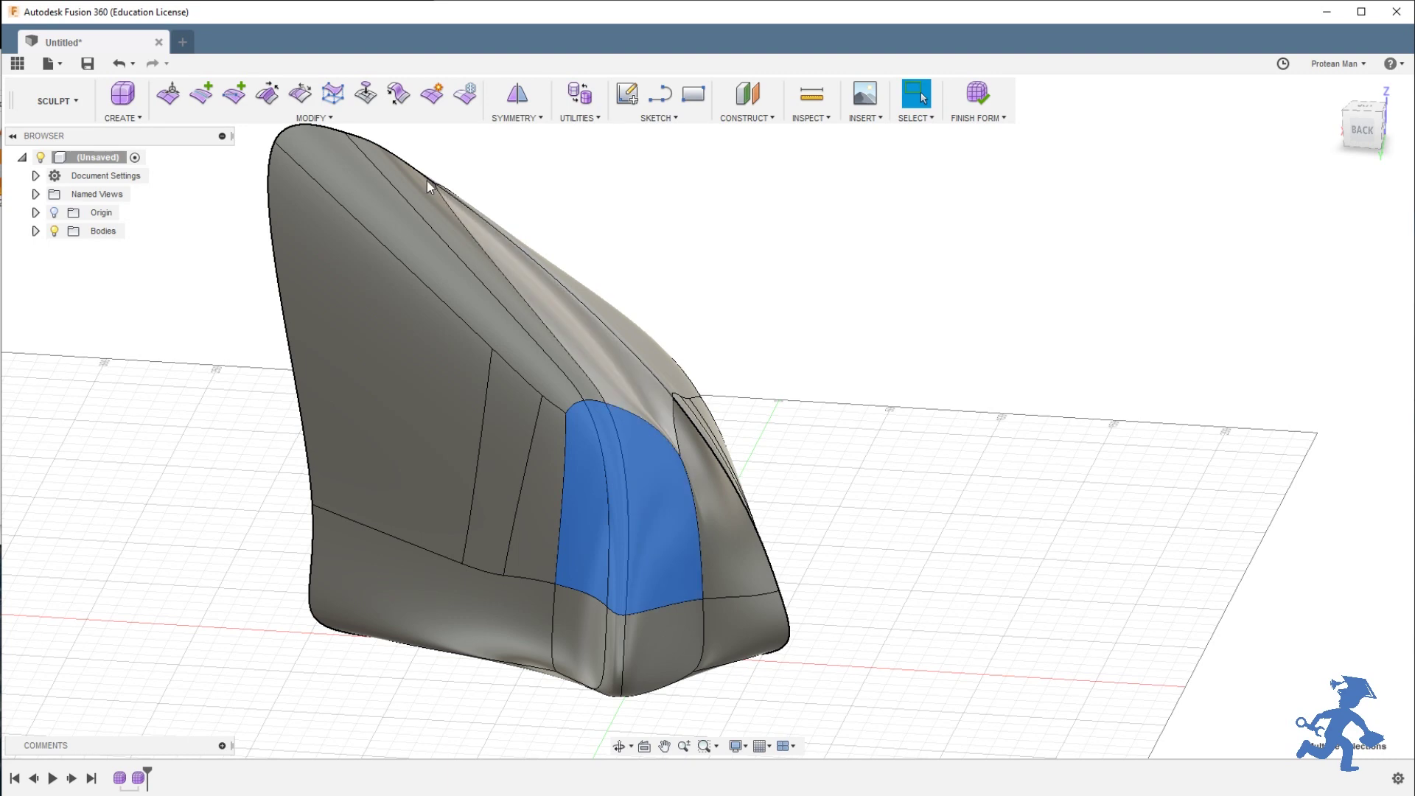
{"action": "left_click", "coordinate": [334, 96]}
{"action": "middle_click_drag", "start_coordinate": [475, 387], "coordinate": [529, 378], "text": "shift"}
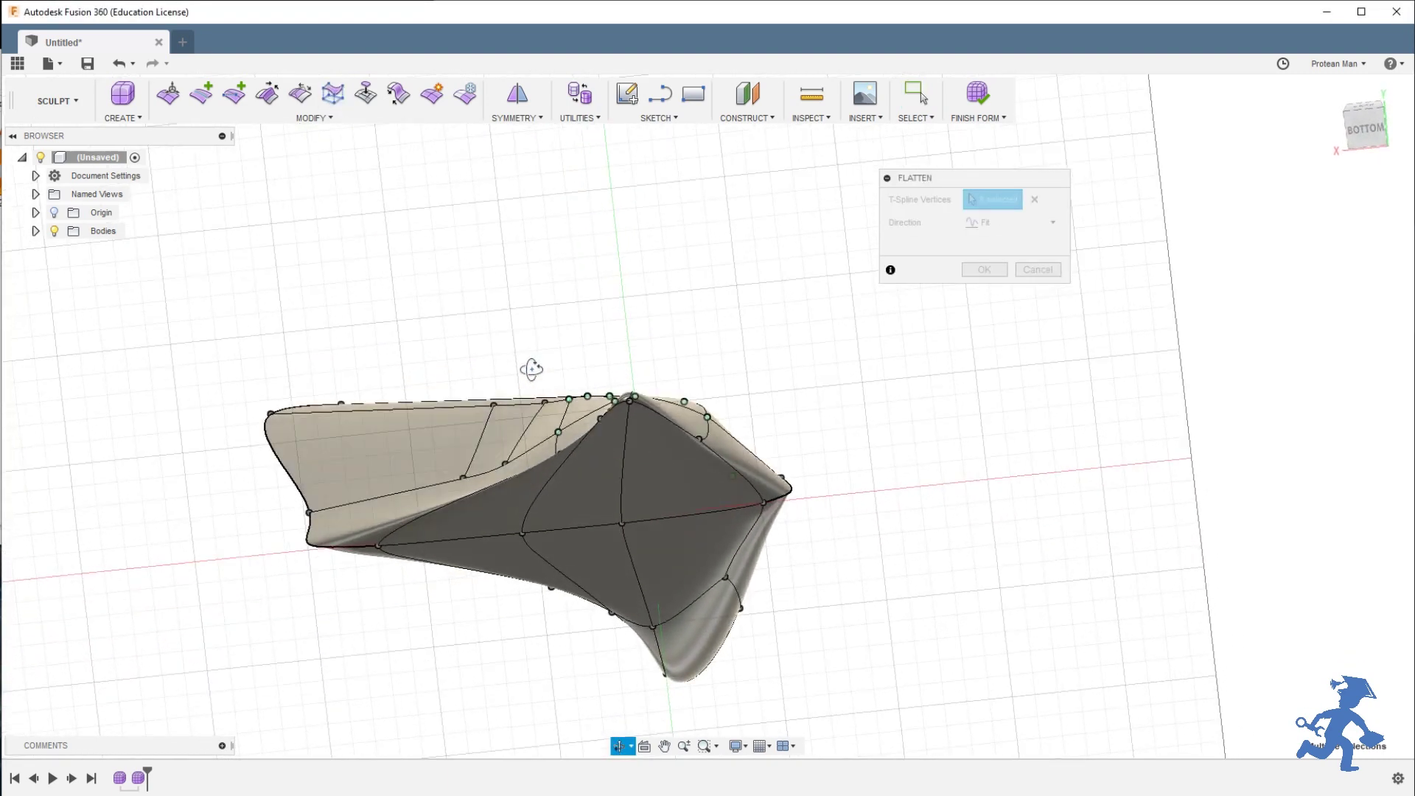
{"action": "middle_click_drag", "start_coordinate": [531, 369], "coordinate": [575, 398], "text": "shift"}
{"action": "scroll", "coordinate": [639, 431], "scroll_direction": "up", "scroll_amount": 5}
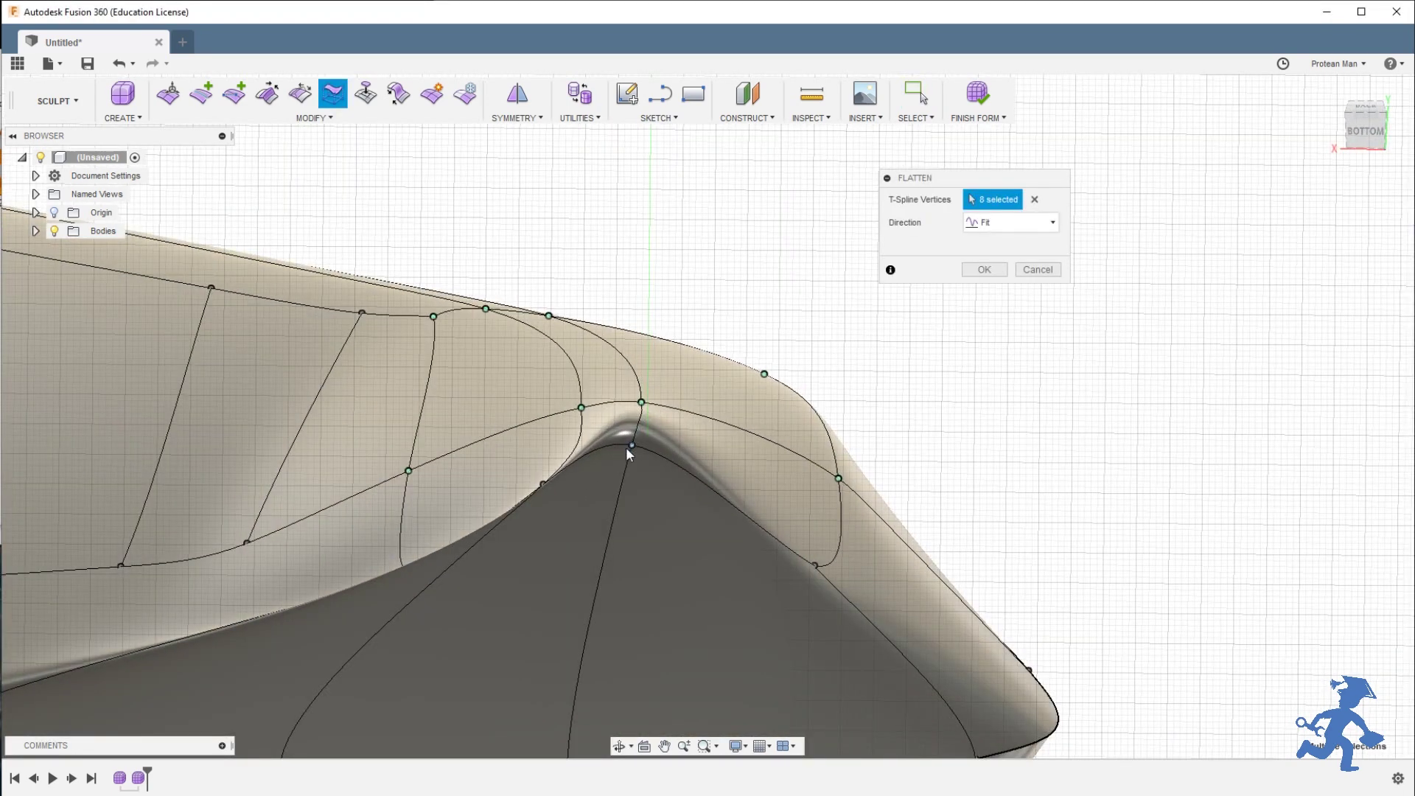
{"action": "left_click", "coordinate": [632, 445]}
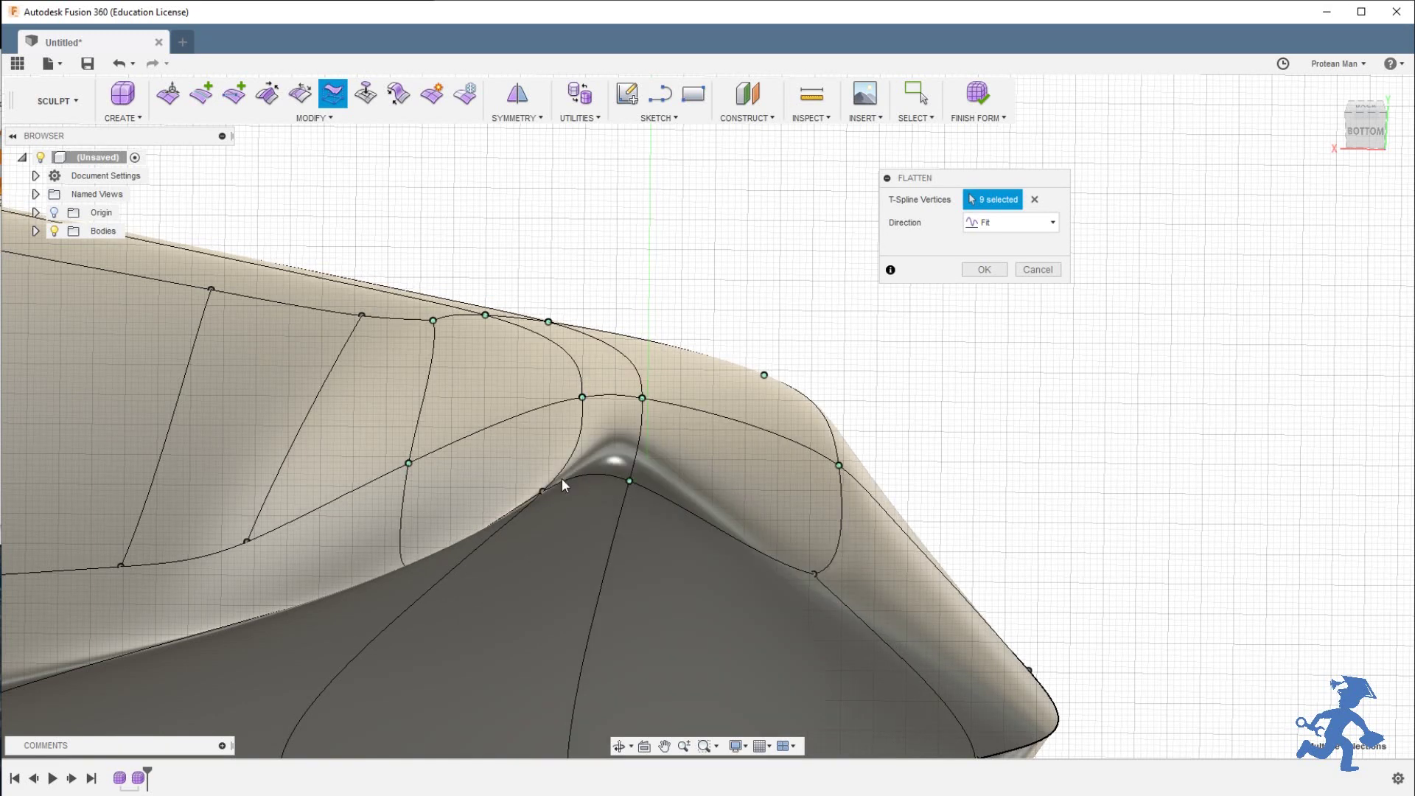
{"action": "left_click", "coordinate": [545, 492]}
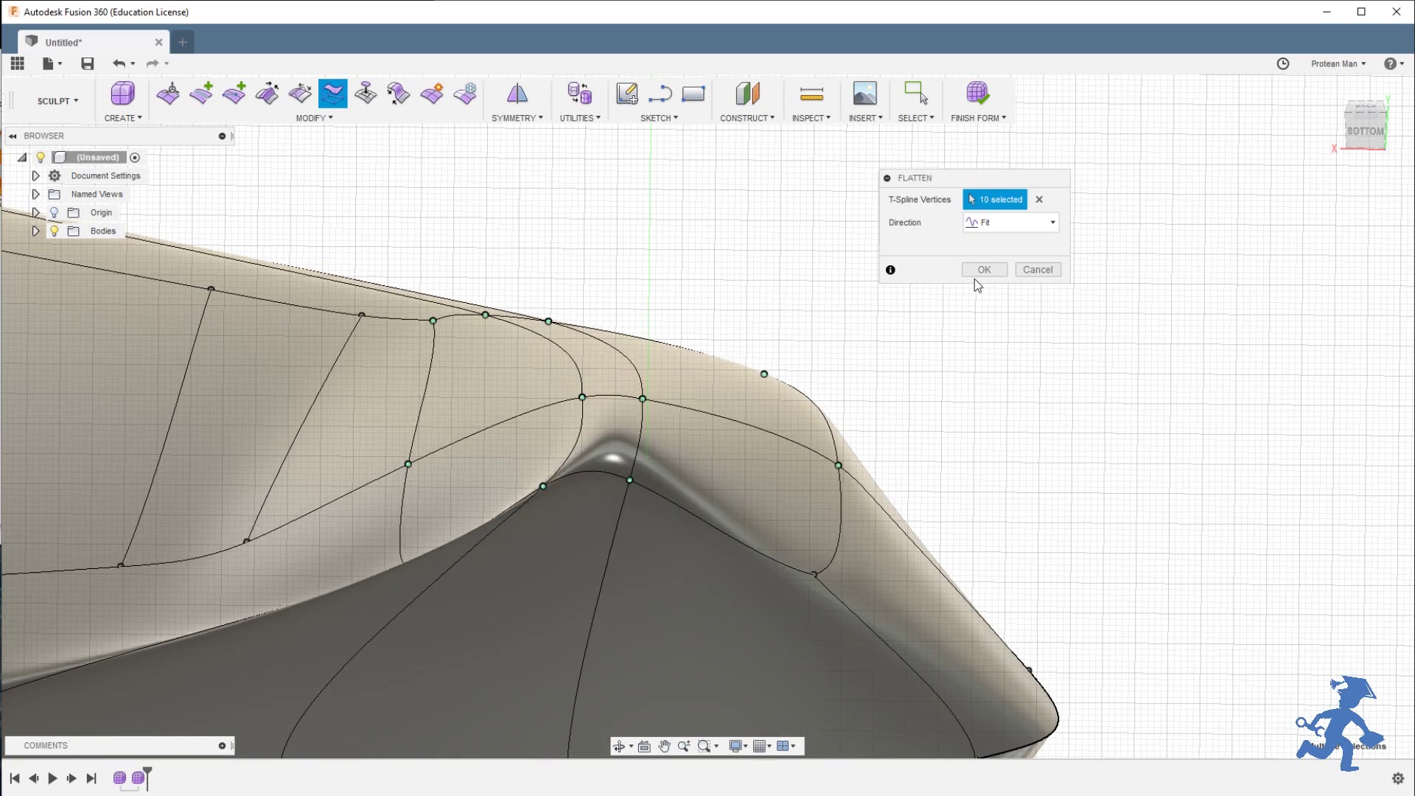
{"action": "left_click", "coordinate": [1043, 272]}
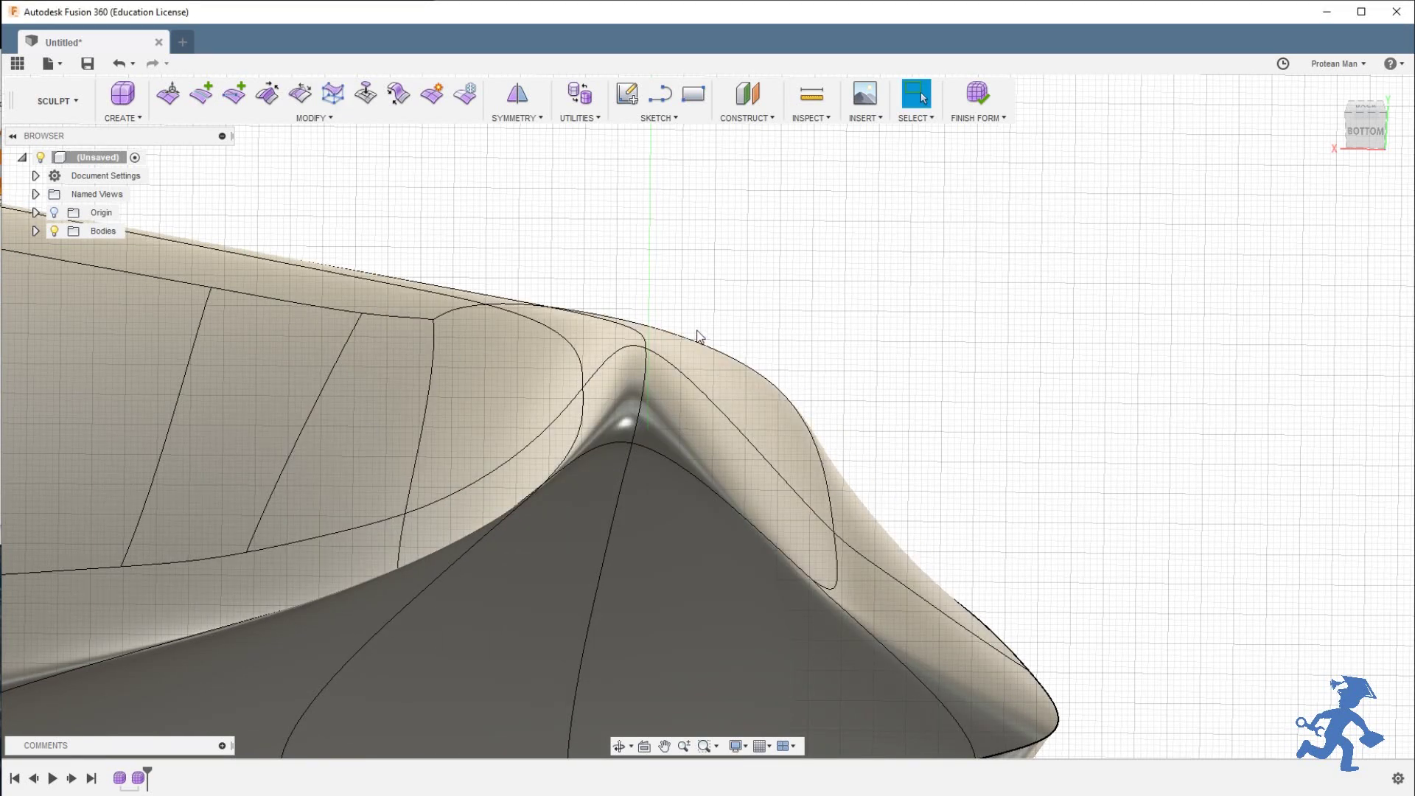
Orbit to a left-front view of the body and open the Construct dropdown.
{"action": "middle_click_drag", "start_coordinate": [621, 335], "coordinate": [483, 442], "text": "shift"}
{"action": "middle_click_drag", "start_coordinate": [691, 354], "coordinate": [540, 367], "text": "shift"}
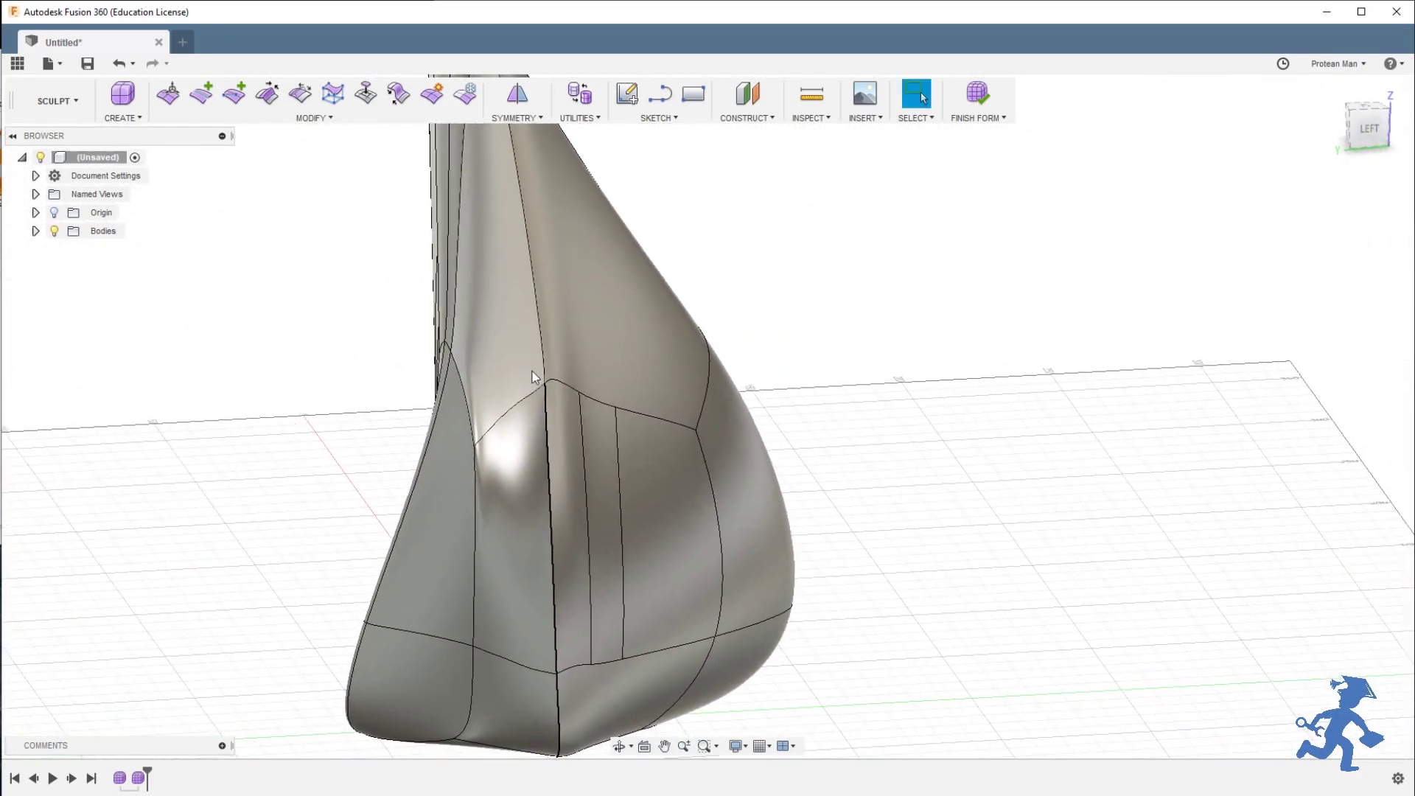
{"action": "middle_click_drag", "start_coordinate": [687, 342], "coordinate": [619, 323], "text": "shift"}
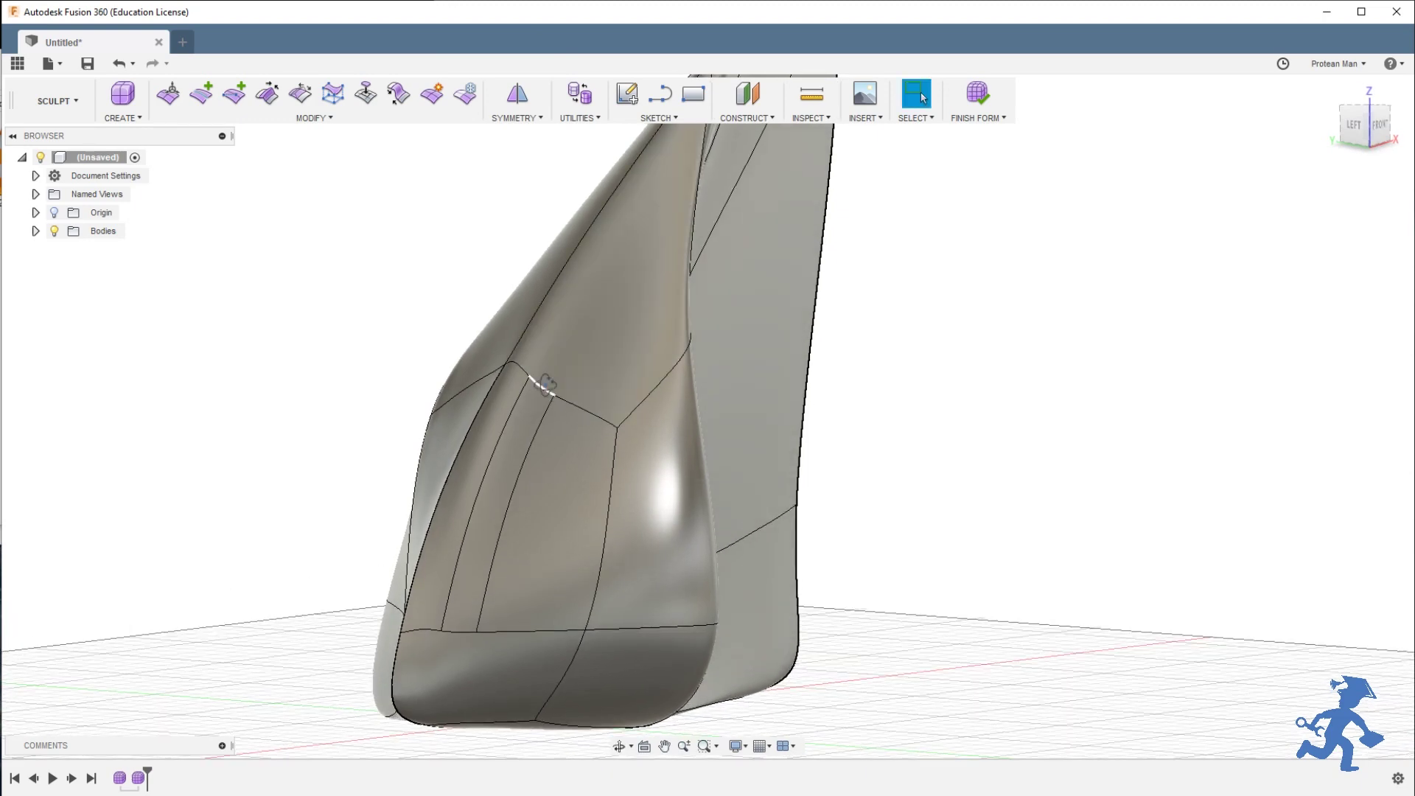
{"action": "middle_click_drag", "start_coordinate": [541, 413], "coordinate": [546, 438], "text": "shift"}
{"action": "scroll", "coordinate": [545, 438], "scroll_direction": "up", "scroll_amount": 5}
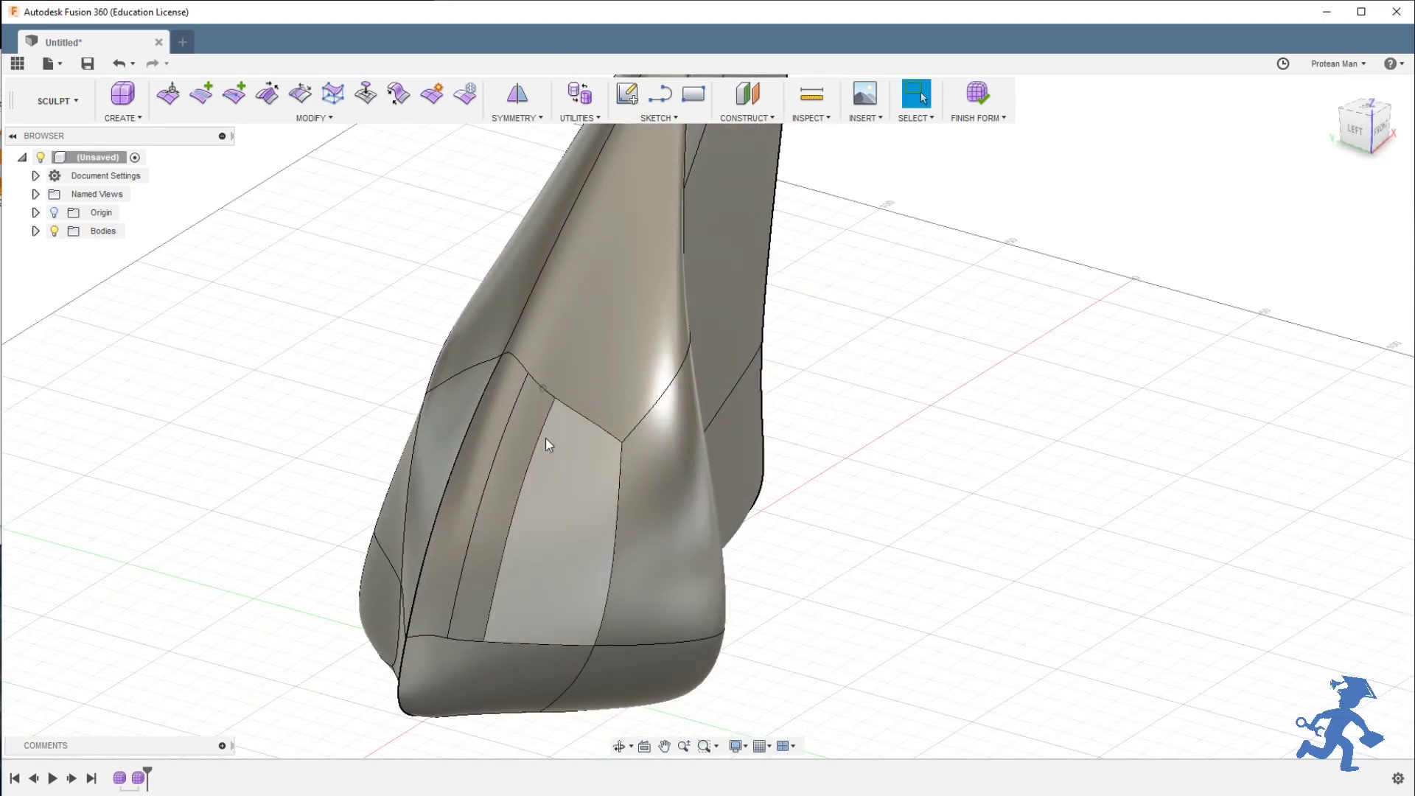
{"action": "scroll", "coordinate": [545, 442], "scroll_direction": "down", "scroll_amount": 5}
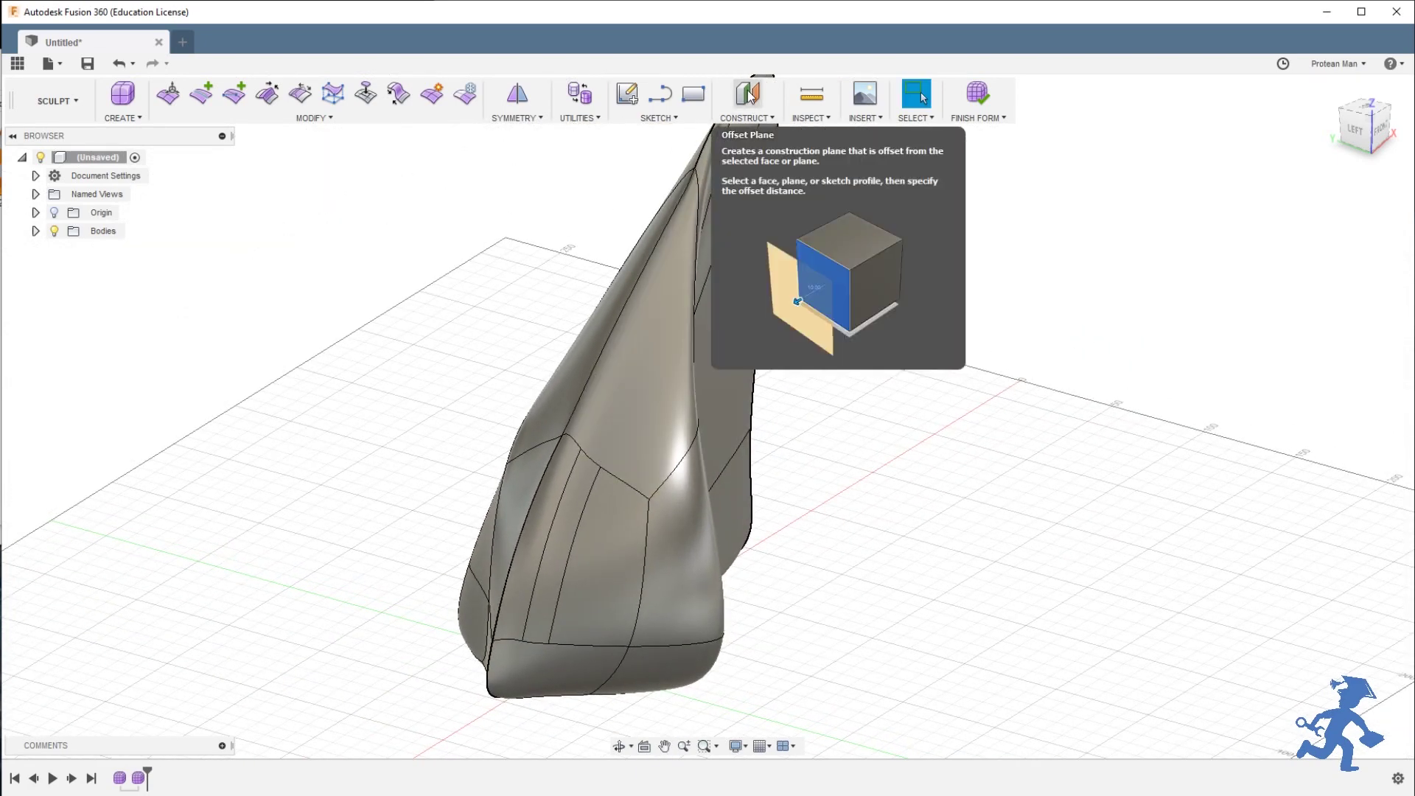
{"action": "left_click", "coordinate": [747, 118]}
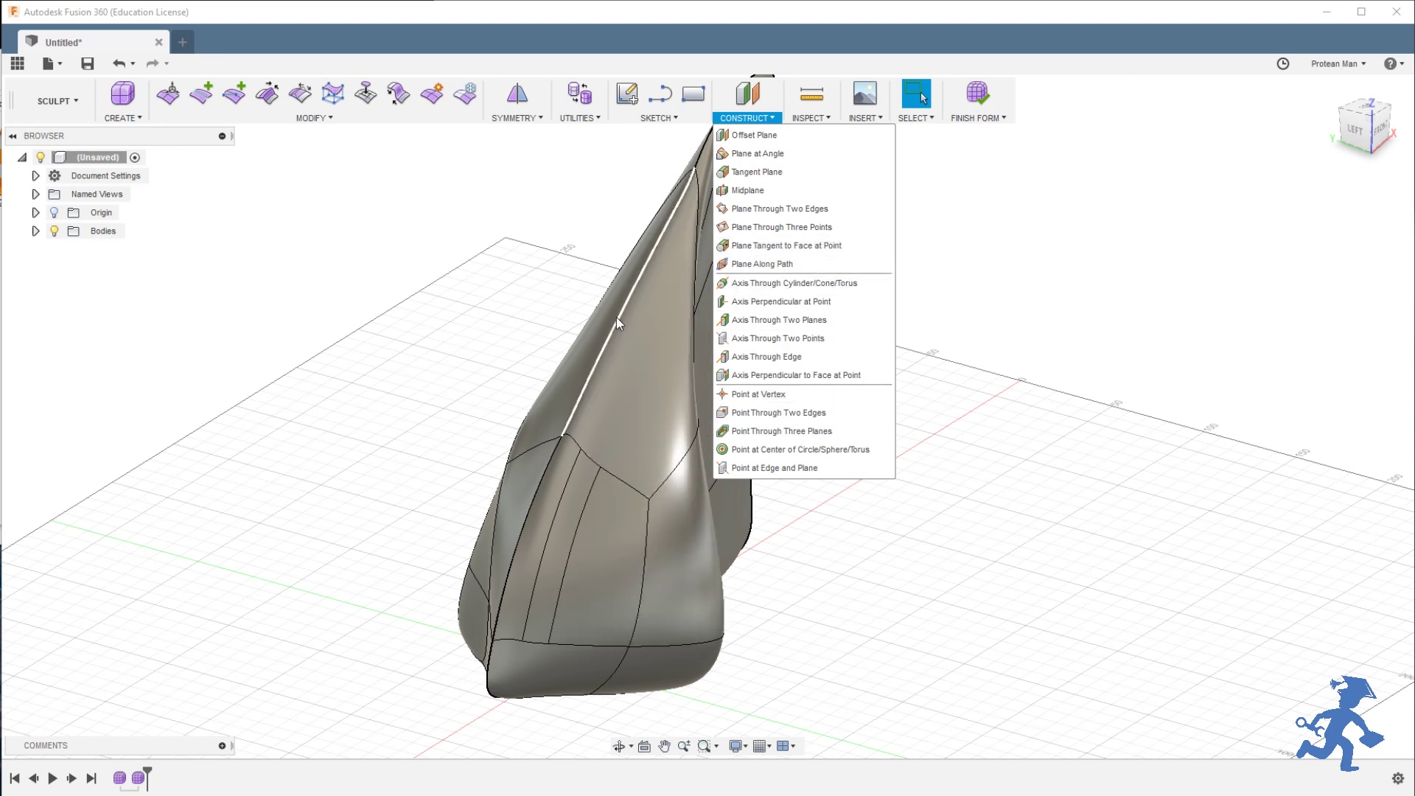
Create Plane1 offset -90 mm from the YZ origin plane and select it.
{"action": "left_click", "coordinate": [738, 137]}
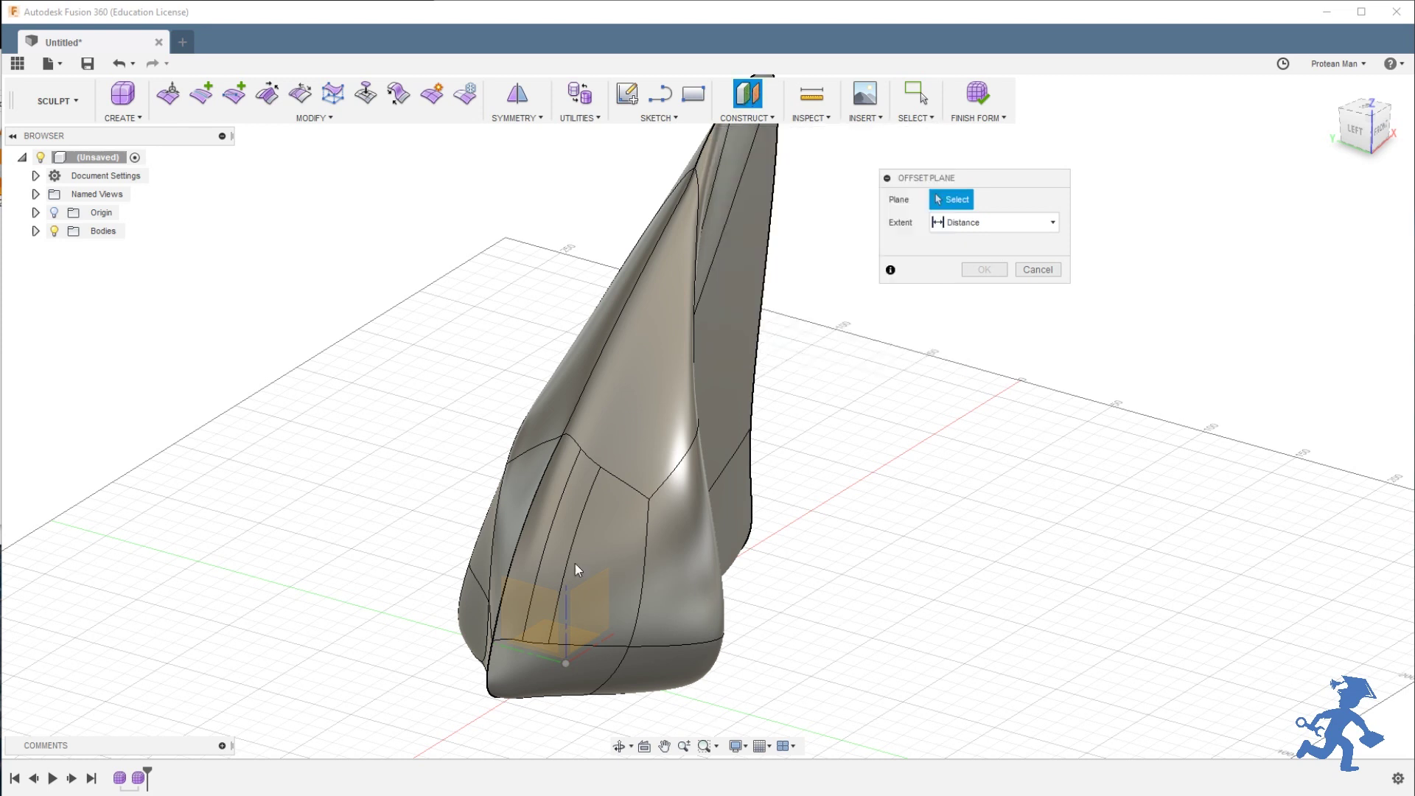
{"action": "left_click", "coordinate": [532, 616]}
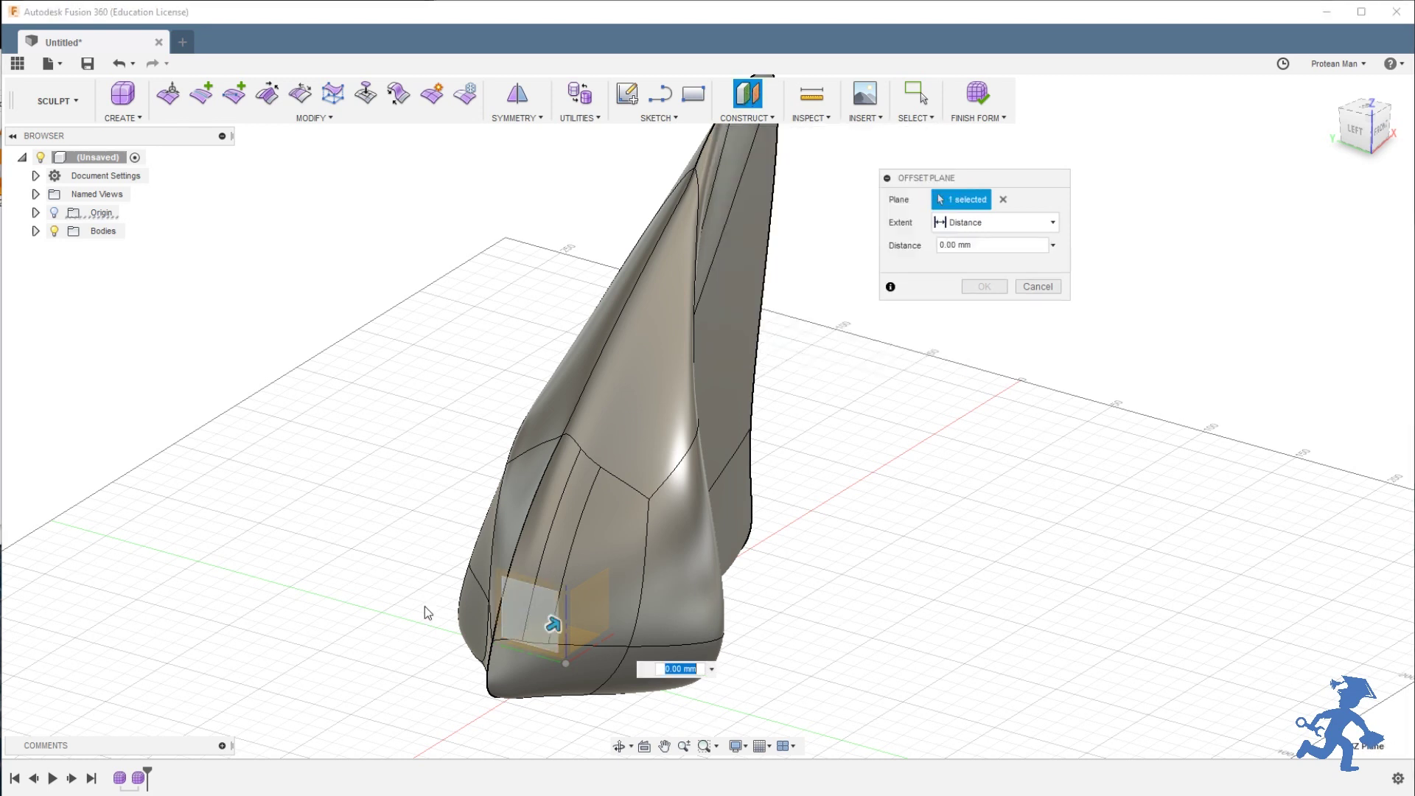
{"action": "left_click_drag", "start_coordinate": [549, 628], "coordinate": [426, 706]}
{"action": "left_click", "coordinate": [986, 288]}
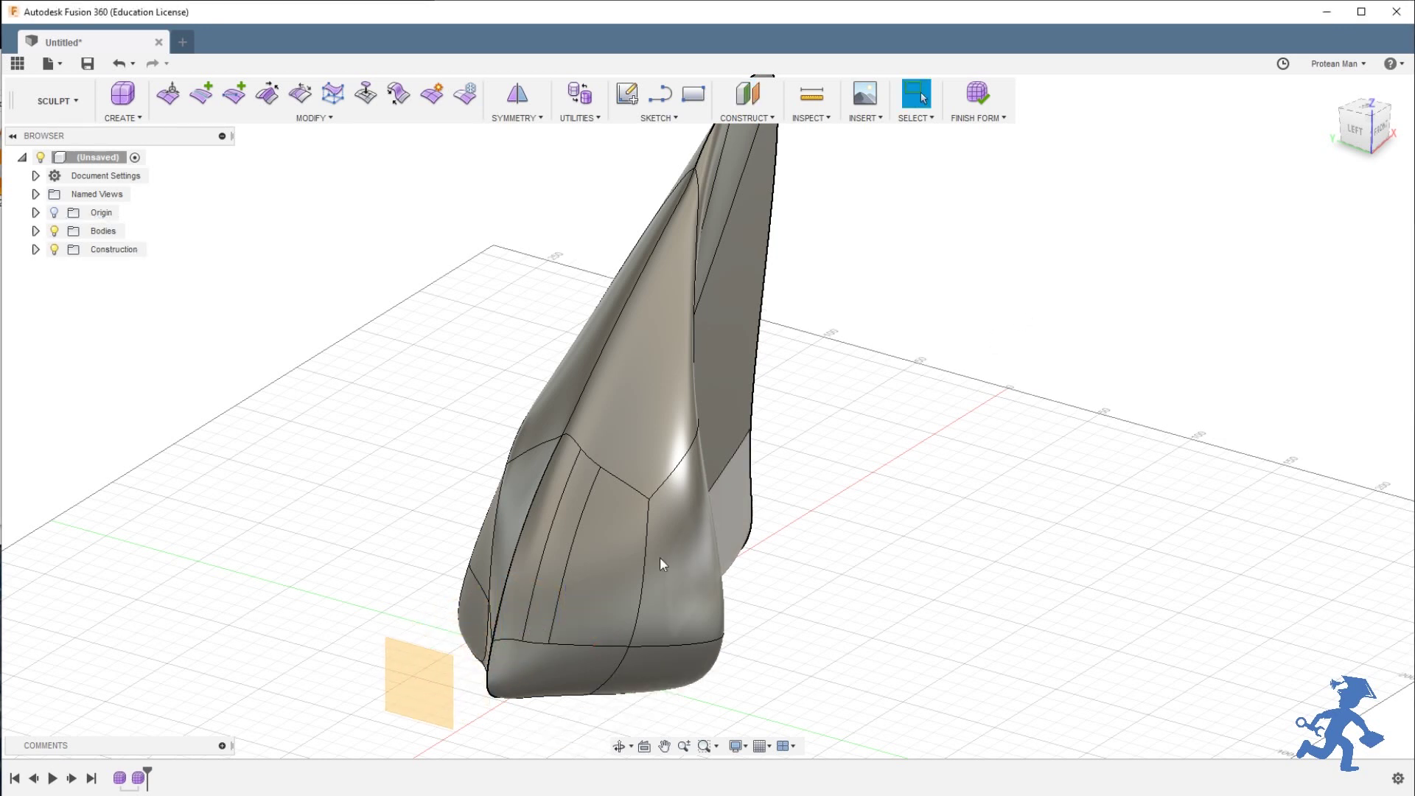
{"action": "left_click", "coordinate": [439, 685]}
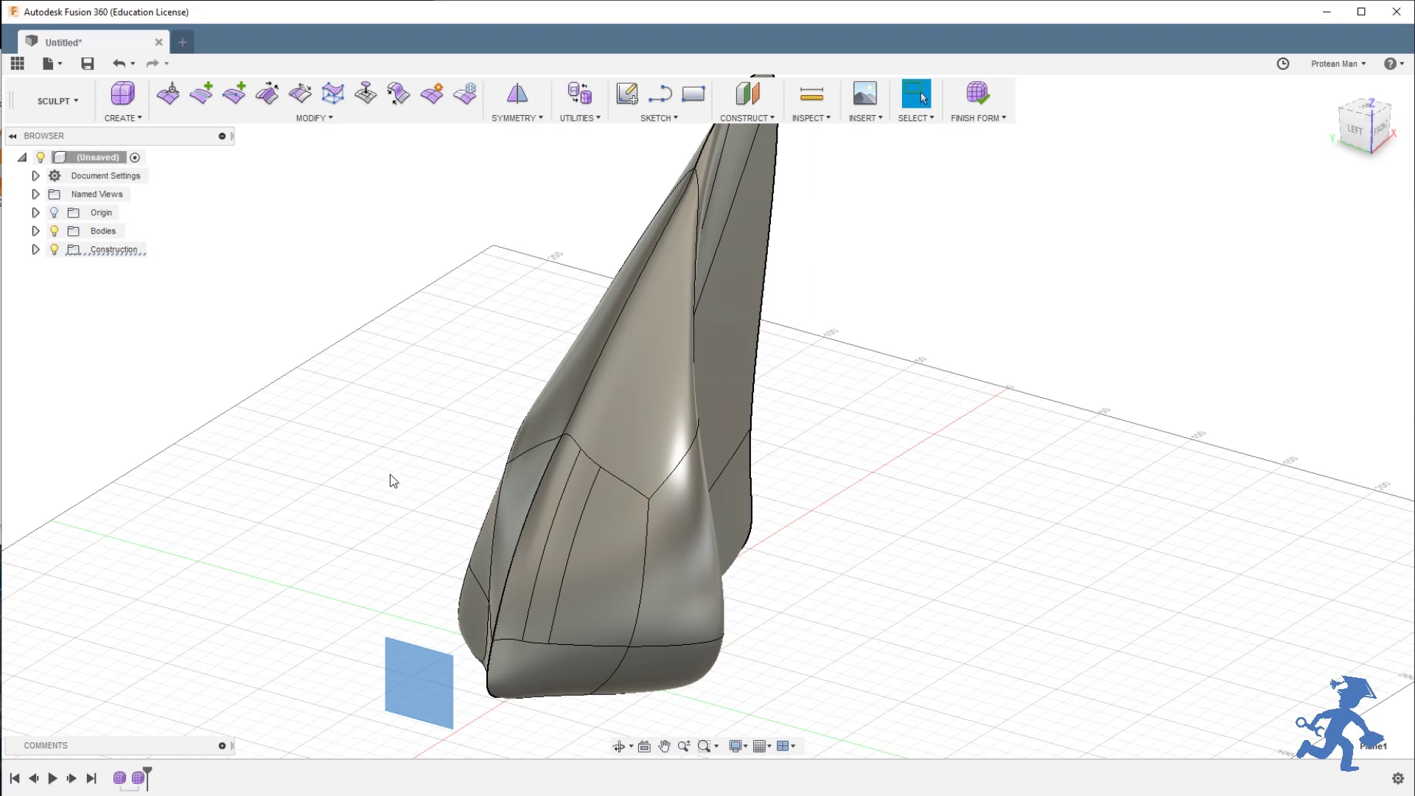
Move the plane up toward the body, shifting it along Y and Z.
{"action": "key", "text": "m"}
{"action": "left_click_drag", "start_coordinate": [421, 635], "coordinate": [542, 509]}
{"action": "middle_click_drag", "start_coordinate": [542, 509], "coordinate": [496, 423], "text": "shift"}
{"action": "left_click_drag", "start_coordinate": [437, 459], "coordinate": [588, 528]}
{"action": "scroll", "coordinate": [549, 514], "scroll_direction": "up", "scroll_amount": 3}
{"action": "scroll", "coordinate": [588, 528], "scroll_direction": "down", "scroll_amount": 5}
{"action": "middle_click_drag", "start_coordinate": [588, 528], "coordinate": [671, 469], "text": "shift"}
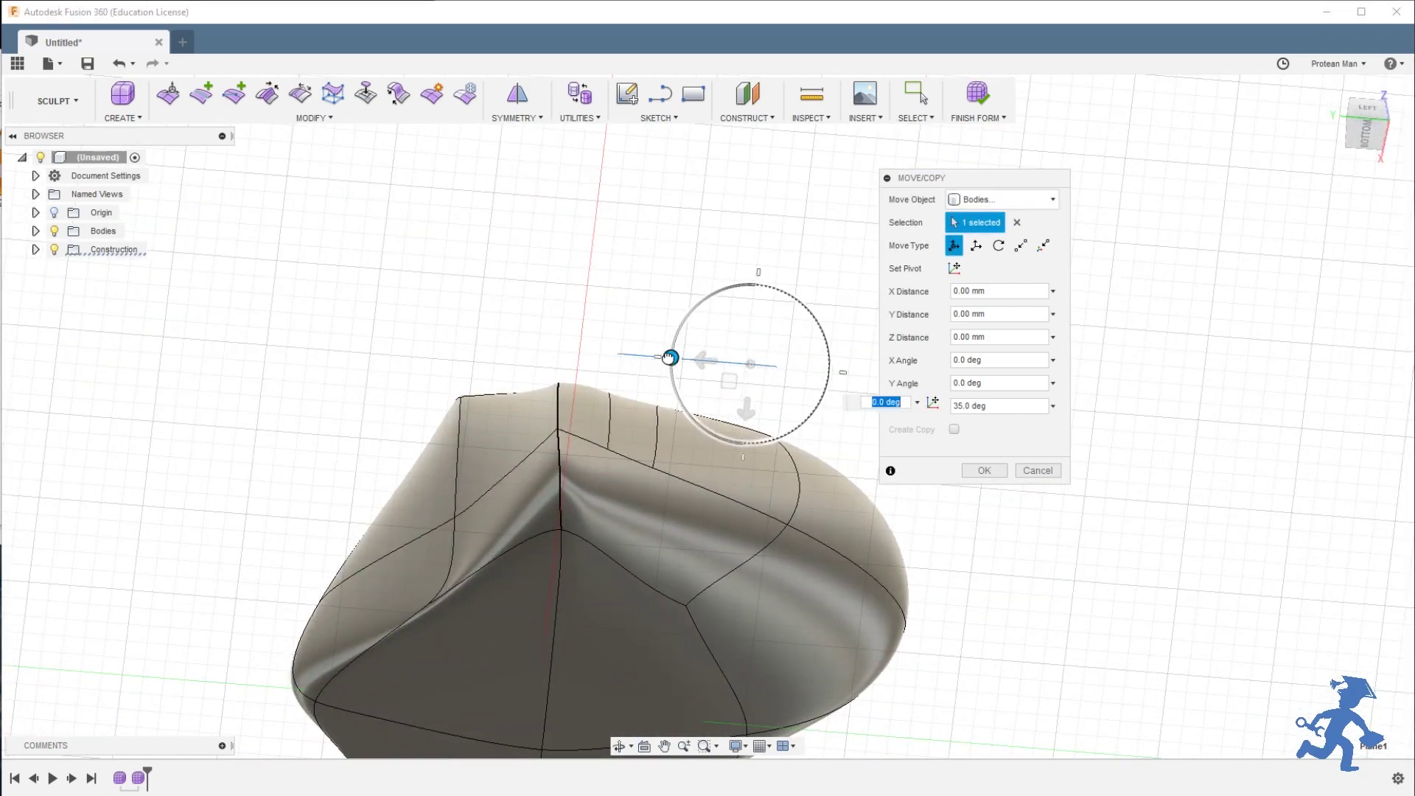
{"action": "left_click_drag", "start_coordinate": [727, 391], "coordinate": [731, 431]}
{"action": "middle_click_drag", "start_coordinate": [683, 373], "coordinate": [563, 474], "text": "shift"}
Rotate the plane -10° about Z and seat it at Y 3.992 mm, Z -10.224 mm.
{"action": "left_click_drag", "start_coordinate": [617, 555], "coordinate": [623, 544]}
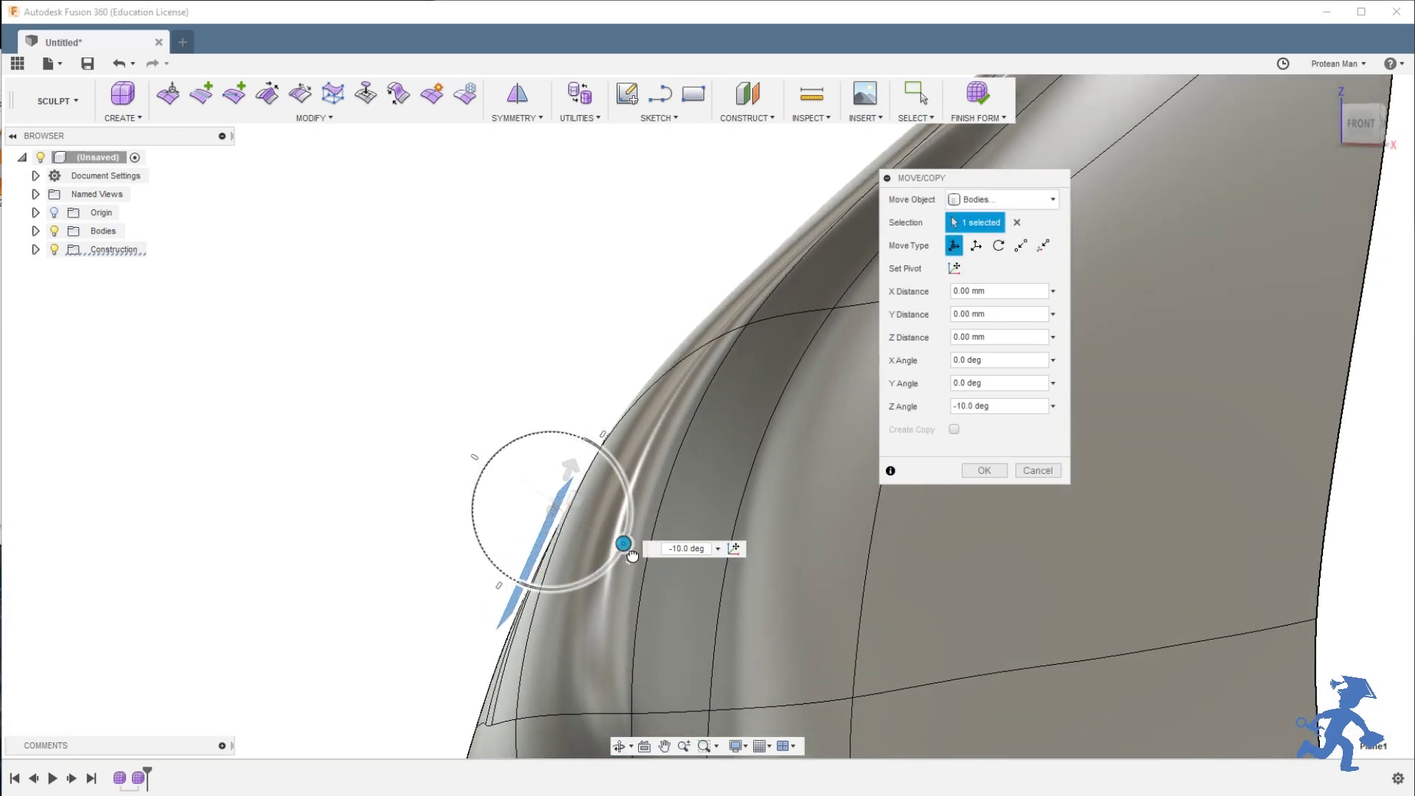
{"action": "middle_click_drag", "start_coordinate": [564, 546], "coordinate": [566, 455], "text": "shift"}
{"action": "left_click_drag", "start_coordinate": [598, 435], "coordinate": [497, 364]}
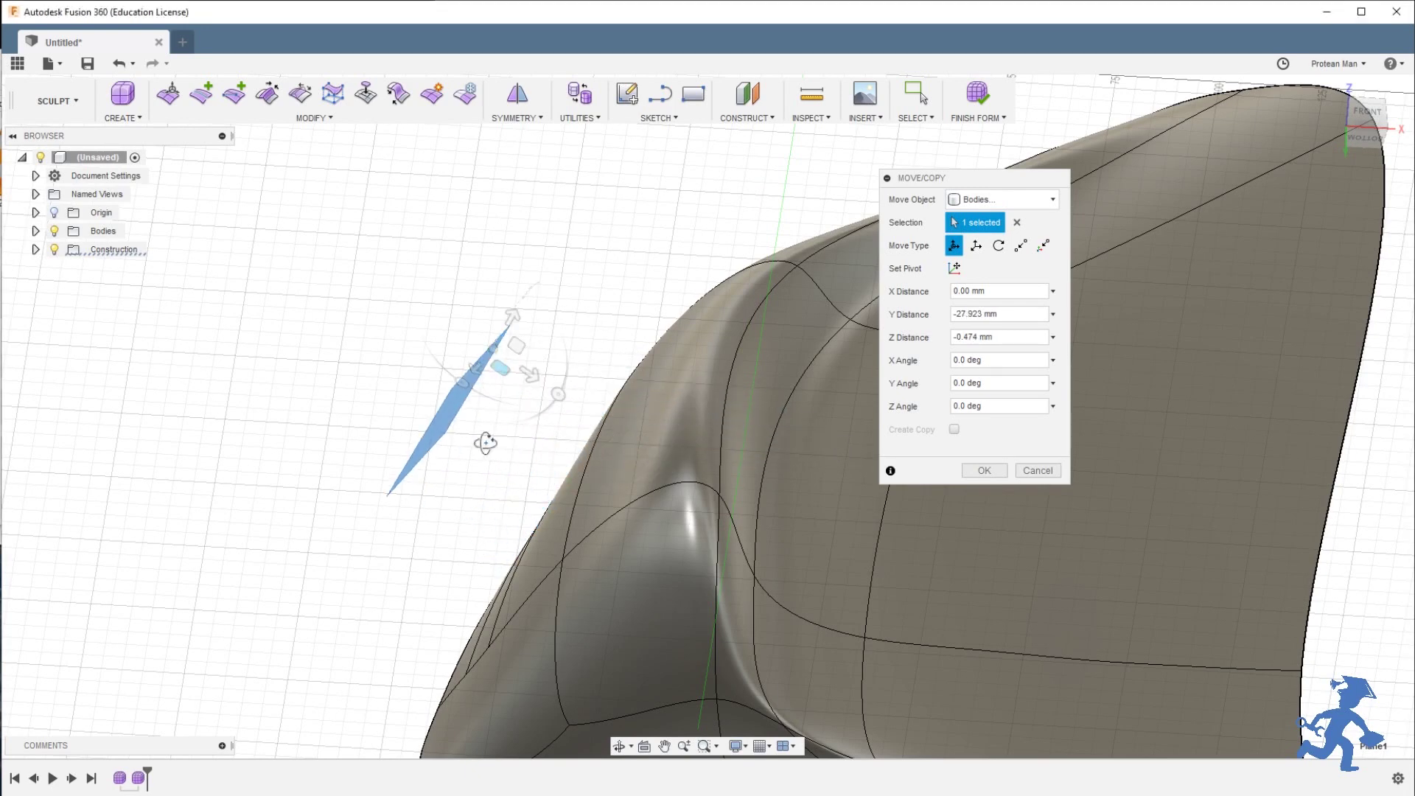
{"action": "middle_click_drag", "start_coordinate": [489, 442], "coordinate": [542, 480], "text": "shift"}
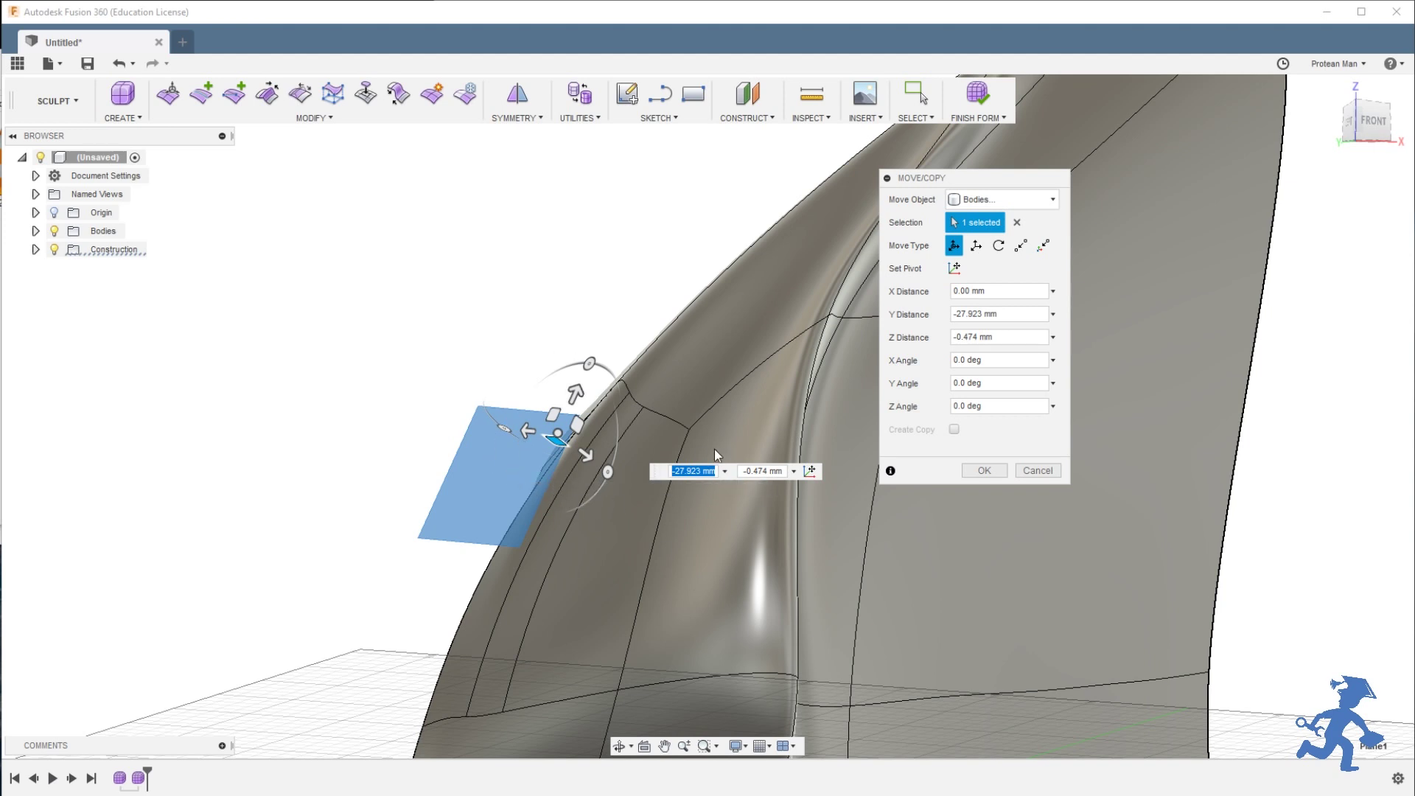
{"action": "middle_click_drag", "start_coordinate": [578, 497], "coordinate": [586, 501], "text": "shift"}
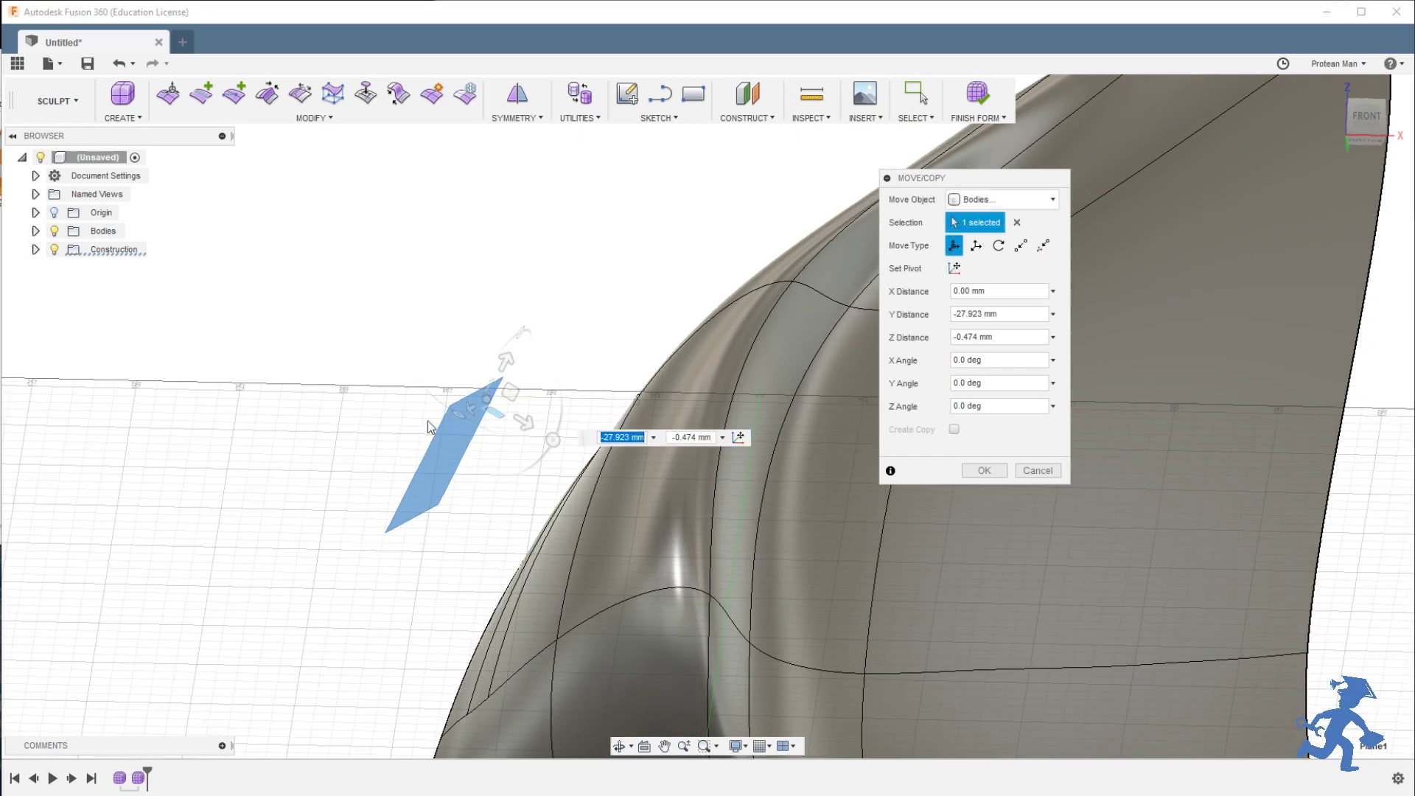
{"action": "left_click_drag", "start_coordinate": [472, 402], "coordinate": [613, 470]}
{"action": "middle_click_drag", "start_coordinate": [546, 467], "coordinate": [737, 480], "text": "shift"}
Commit the plane's move and select the band of side-panel faces.
{"action": "left_click", "coordinate": [985, 470]}
{"action": "middle_click_drag", "start_coordinate": [570, 438], "coordinate": [537, 401]}
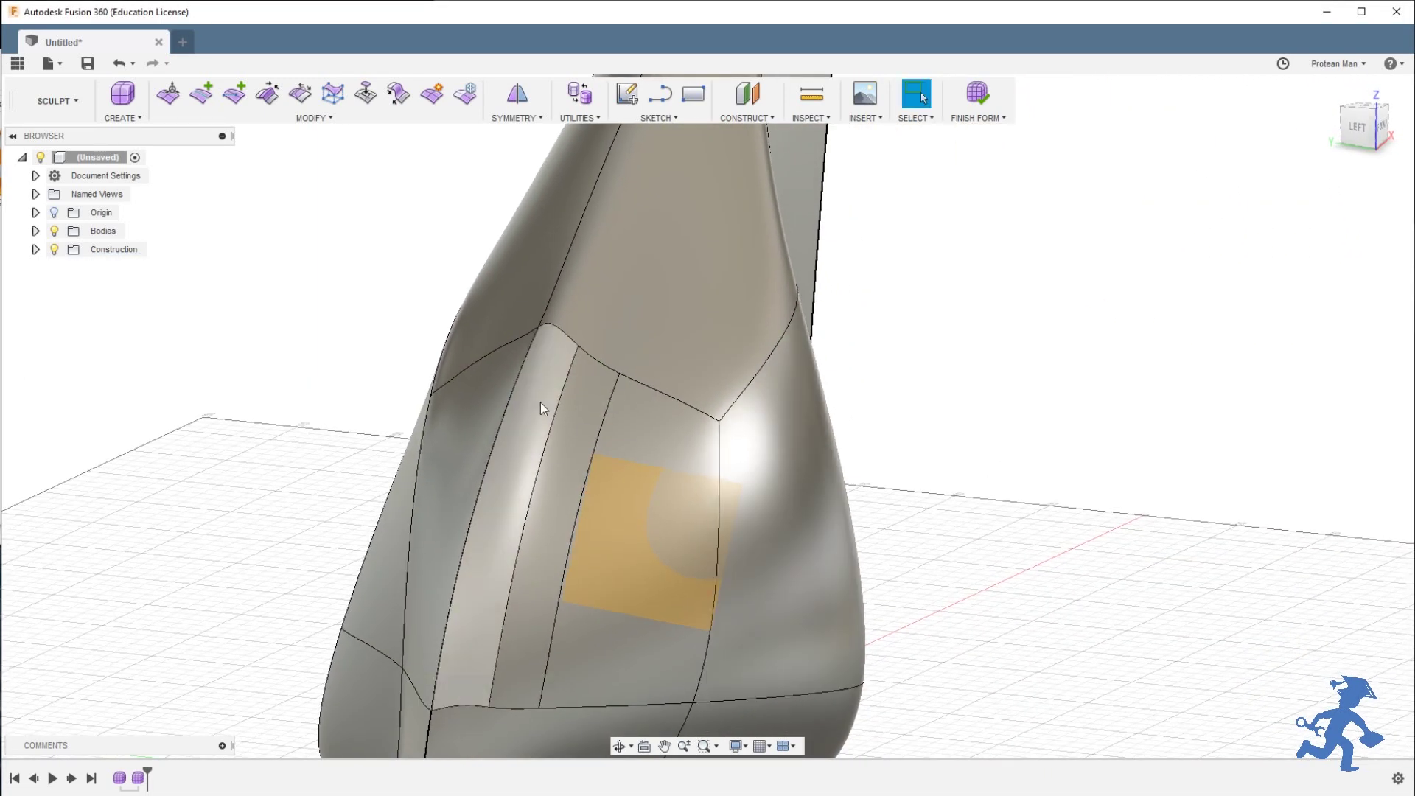
{"action": "left_click", "coordinate": [535, 401]}
{"action": "mouse_move", "coordinate": [536, 401]}
{"action": "left_mouse_down"}
{"action": "mouse_move", "coordinate": [752, 442]}
{"action": "mouse_move", "coordinate": [946, 554]}
{"action": "left_mouse_up"}
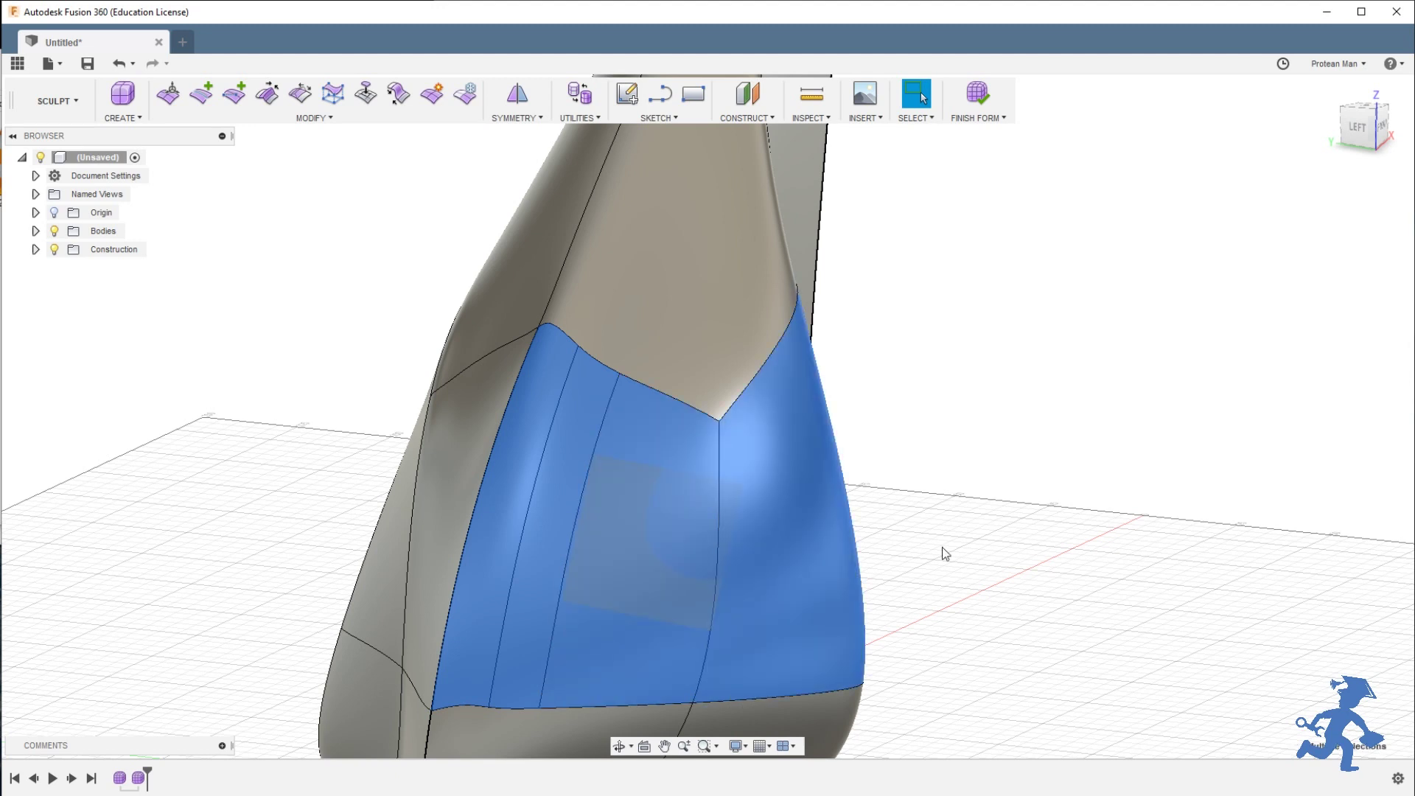
Start a Flatten on the selected faces' 10 vertices and open its Direction options.
{"action": "left_click", "coordinate": [333, 94]}
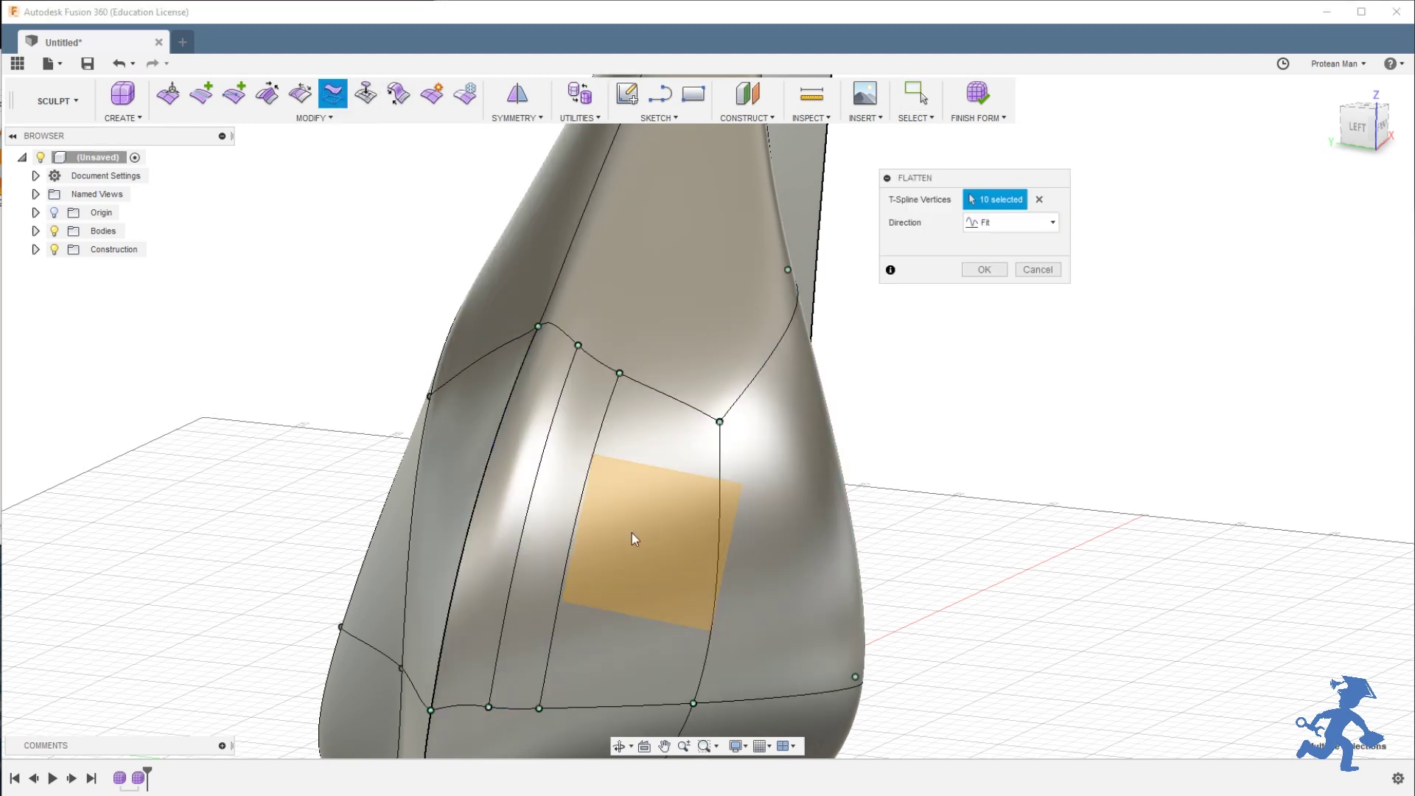
{"action": "mouse_move", "coordinate": [658, 553]}
{"action": "middle_mouse_down", "text": "shift"}
{"action": "mouse_move", "coordinate": [648, 483]}
{"action": "mouse_move", "coordinate": [656, 508]}
{"action": "mouse_move", "coordinate": [663, 489]}
{"action": "mouse_move", "coordinate": [659, 531]}
{"action": "middle_mouse_up", "text": "shift"}
{"action": "left_click_drag", "start_coordinate": [958, 181], "coordinate": [952, 268]}
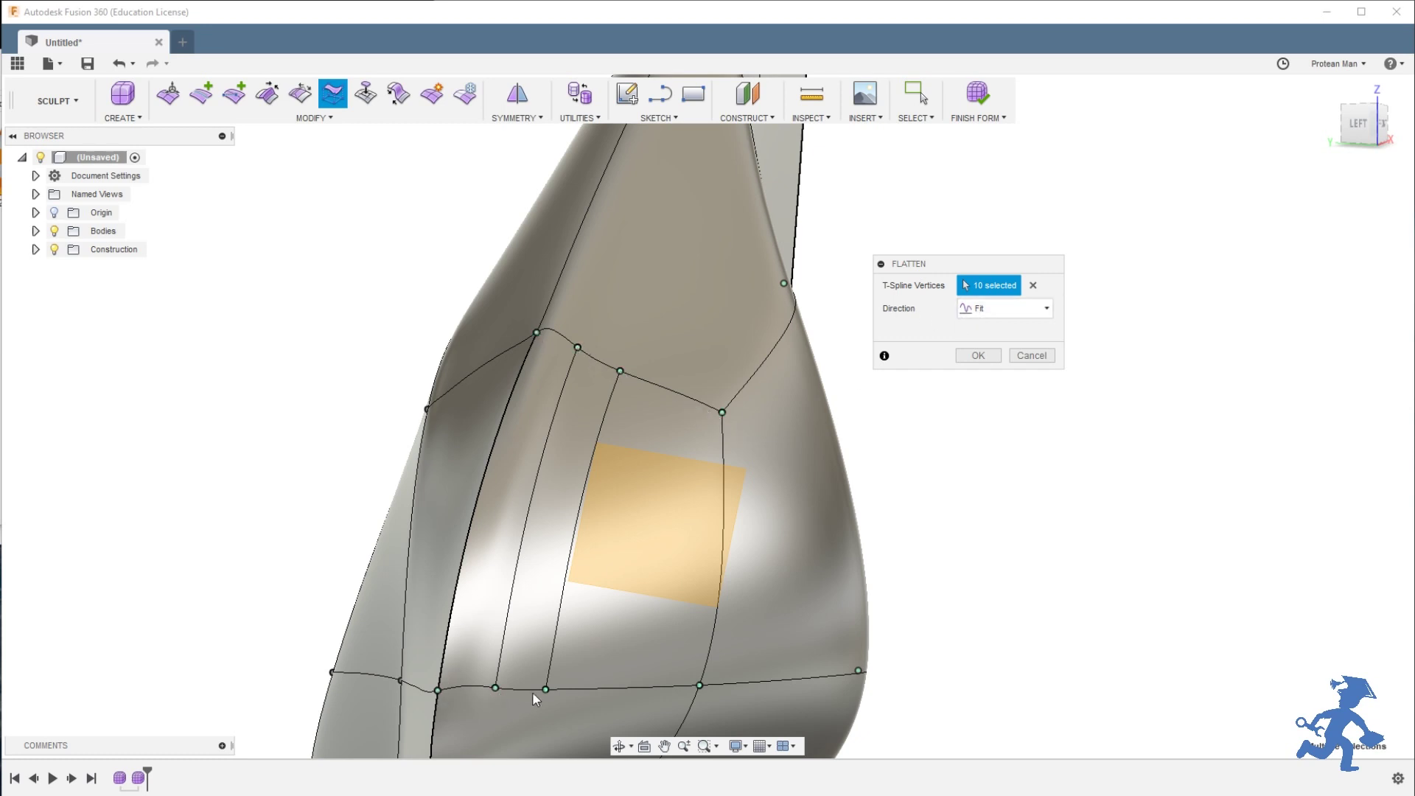
{"action": "left_click", "coordinate": [979, 310]}
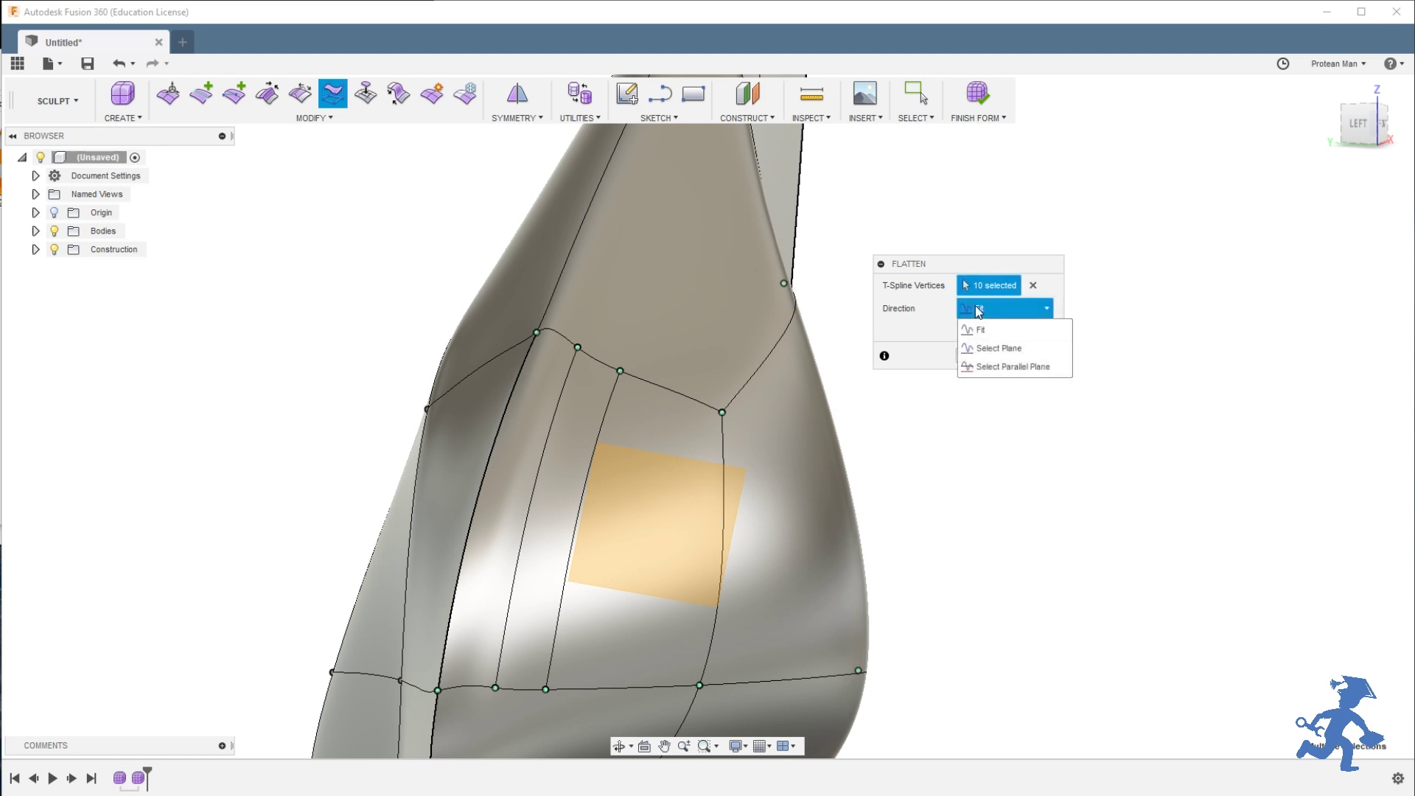
Set Direction to Select Plane and pick the construction plane as the flatten target.
{"action": "left_click", "coordinate": [976, 348]}
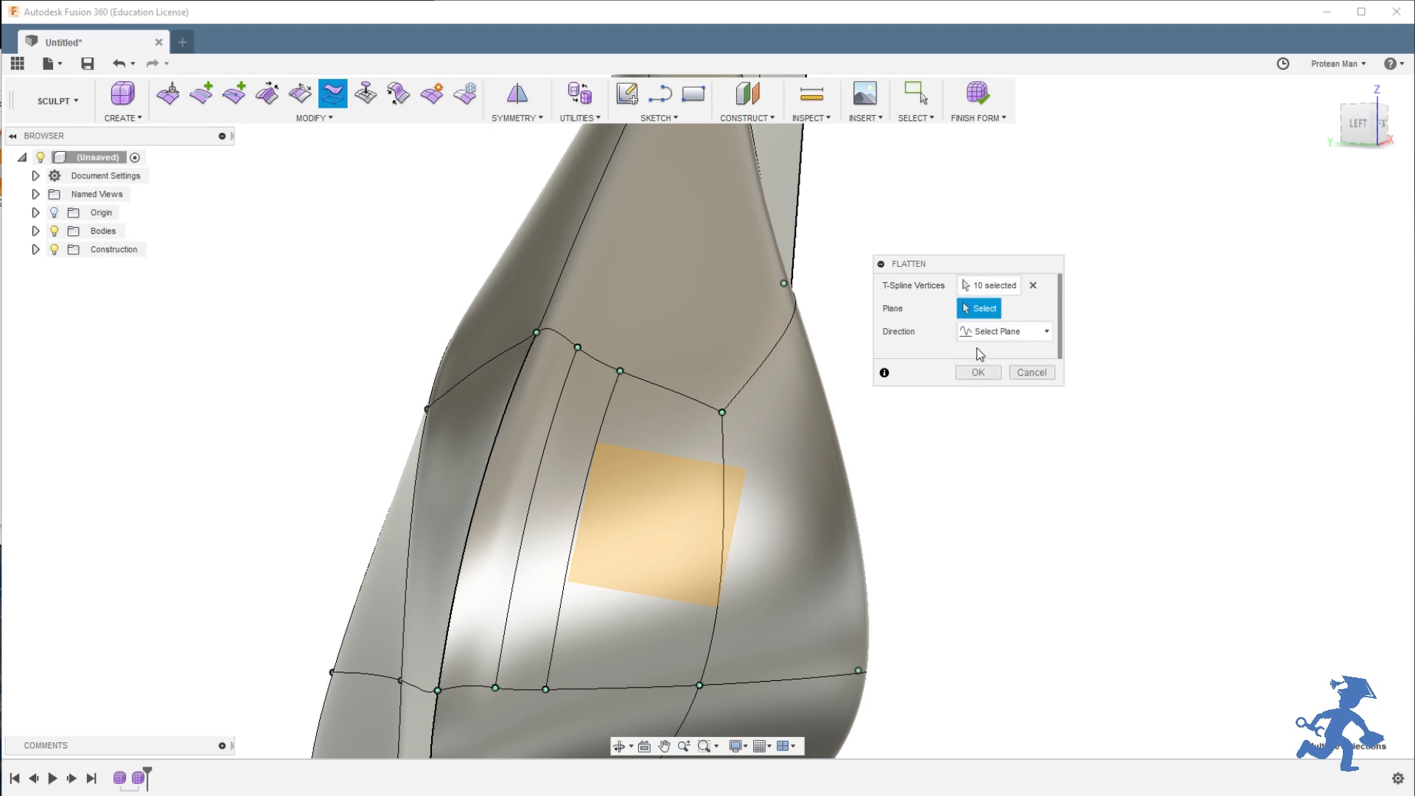
{"action": "mouse_move", "coordinate": [731, 452]}
{"action": "middle_mouse_down", "text": "shift"}
{"action": "mouse_move", "coordinate": [730, 422]}
{"action": "mouse_move", "coordinate": [579, 403]}
{"action": "middle_mouse_up", "text": "shift"}
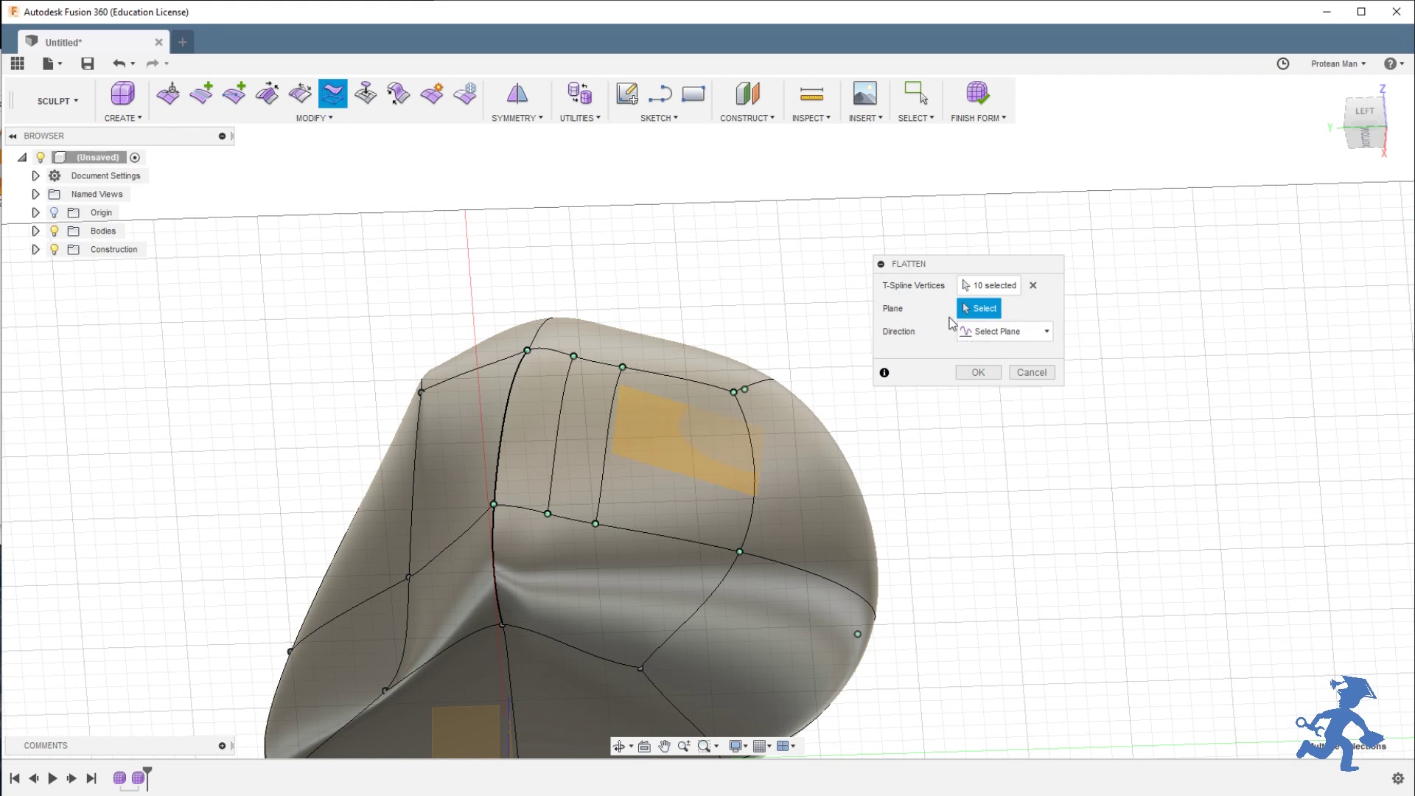
{"action": "mouse_move", "coordinate": [671, 428]}
{"action": "middle_mouse_down", "text": "shift"}
{"action": "mouse_move", "coordinate": [675, 408]}
{"action": "mouse_move", "coordinate": [781, 568]}
{"action": "mouse_move", "coordinate": [635, 483]}
{"action": "mouse_move", "coordinate": [600, 432]}
{"action": "mouse_move", "coordinate": [538, 398]}
{"action": "mouse_move", "coordinate": [538, 476]}
{"action": "mouse_move", "coordinate": [679, 470]}
{"action": "middle_mouse_up", "text": "shift"}
{"action": "left_click", "coordinate": [674, 412]}
Apply the flatten, orbit to inspect the flush side panels, and select the construction plane.
{"action": "left_click", "coordinate": [978, 372]}
{"action": "scroll", "coordinate": [827, 396], "scroll_direction": "down", "scroll_amount": 8}
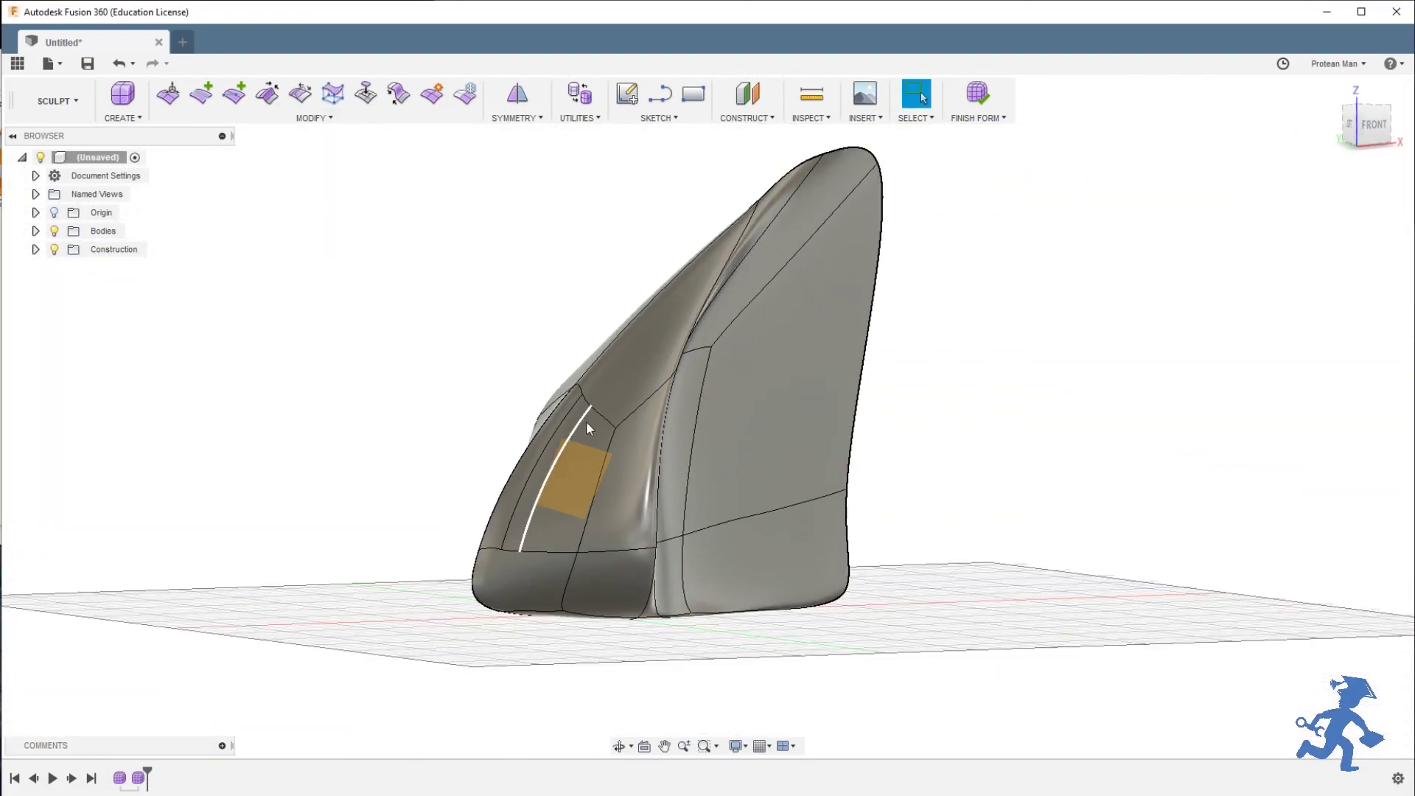
{"action": "middle_click_drag", "start_coordinate": [562, 430], "coordinate": [565, 418], "text": "shift"}
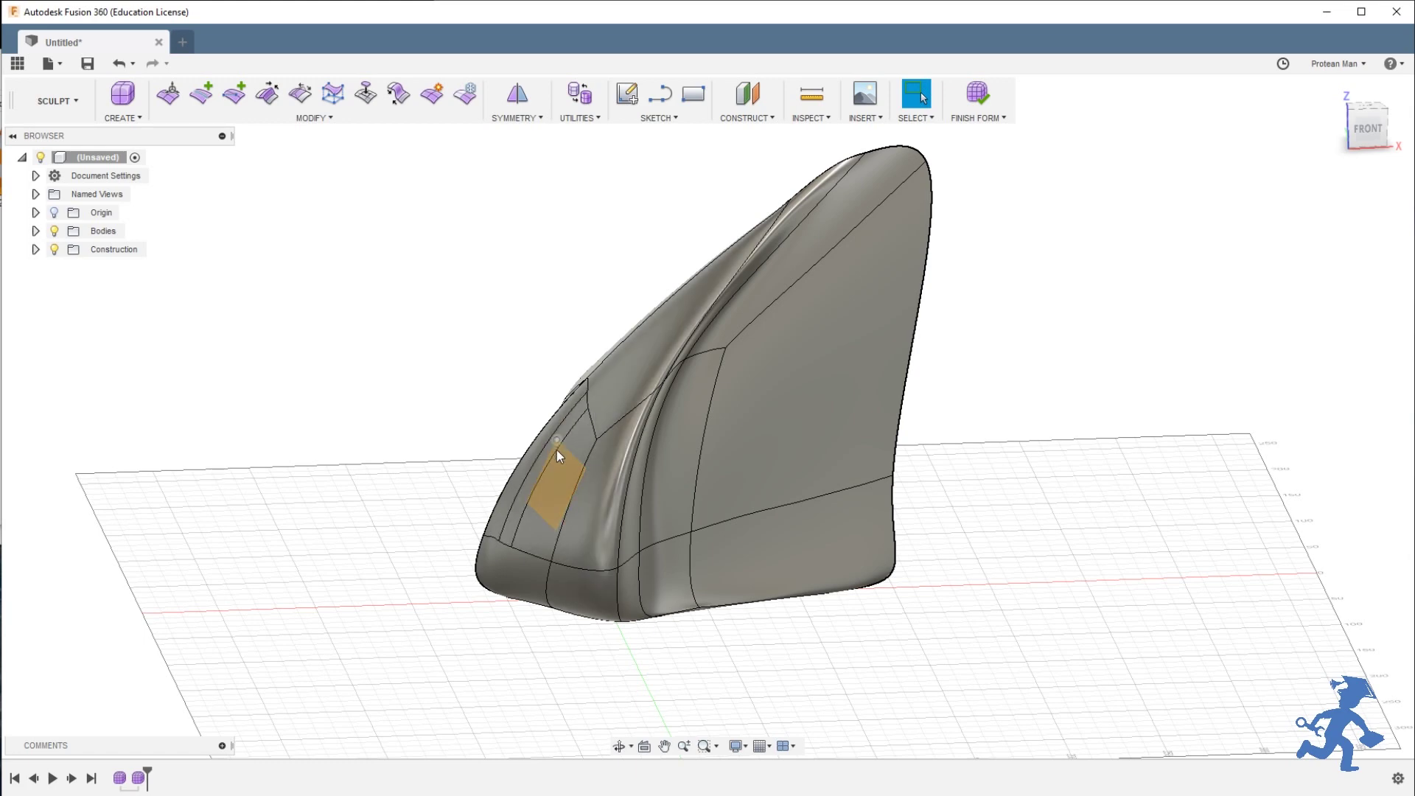
{"action": "middle_click_drag", "start_coordinate": [556, 450], "coordinate": [644, 458], "text": "shift"}
{"action": "scroll", "coordinate": [613, 448], "scroll_direction": "up", "scroll_amount": 3}
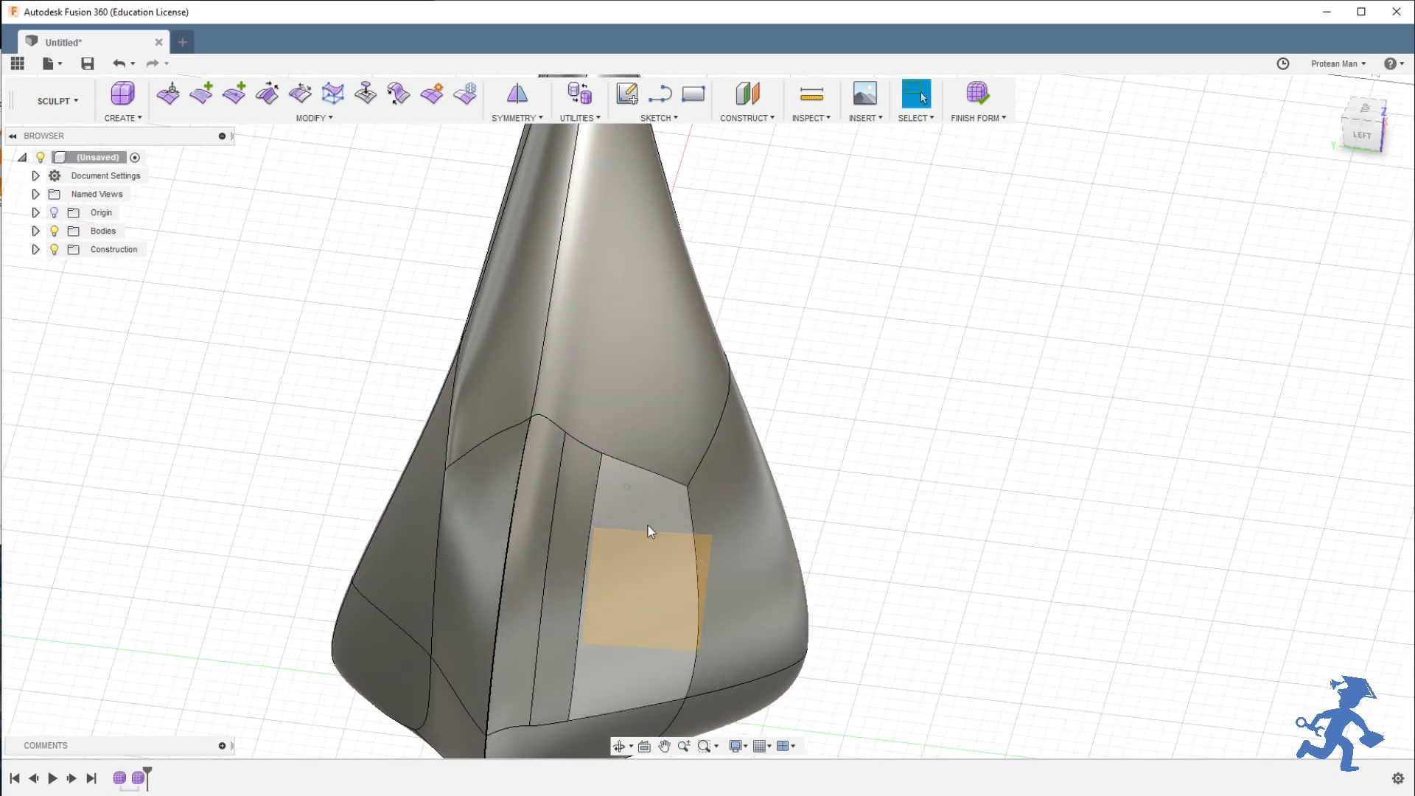
{"action": "middle_click_drag", "start_coordinate": [648, 525], "coordinate": [578, 479], "text": "shift"}
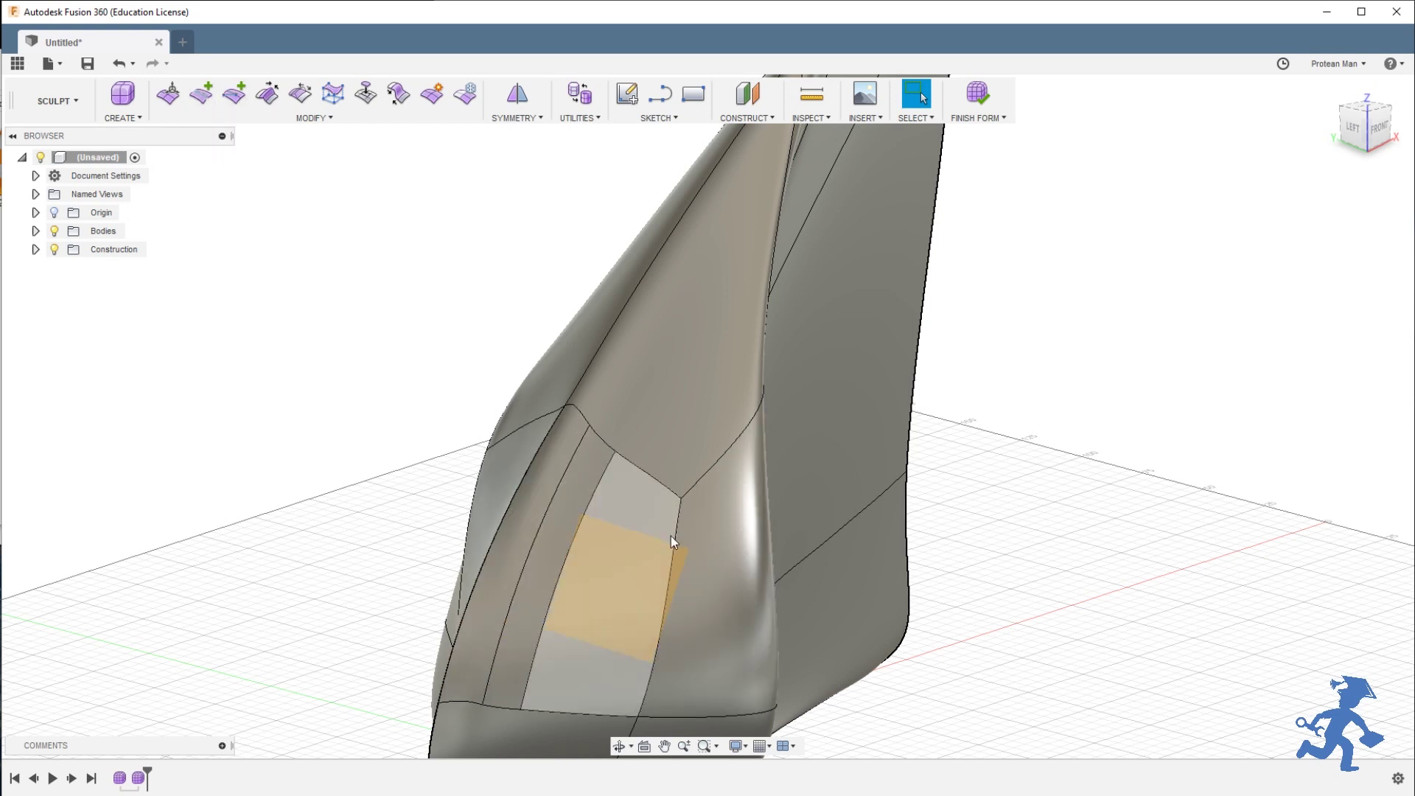
{"action": "middle_click_drag", "start_coordinate": [671, 538], "coordinate": [619, 567], "text": "shift"}
{"action": "left_click", "coordinate": [619, 502]}
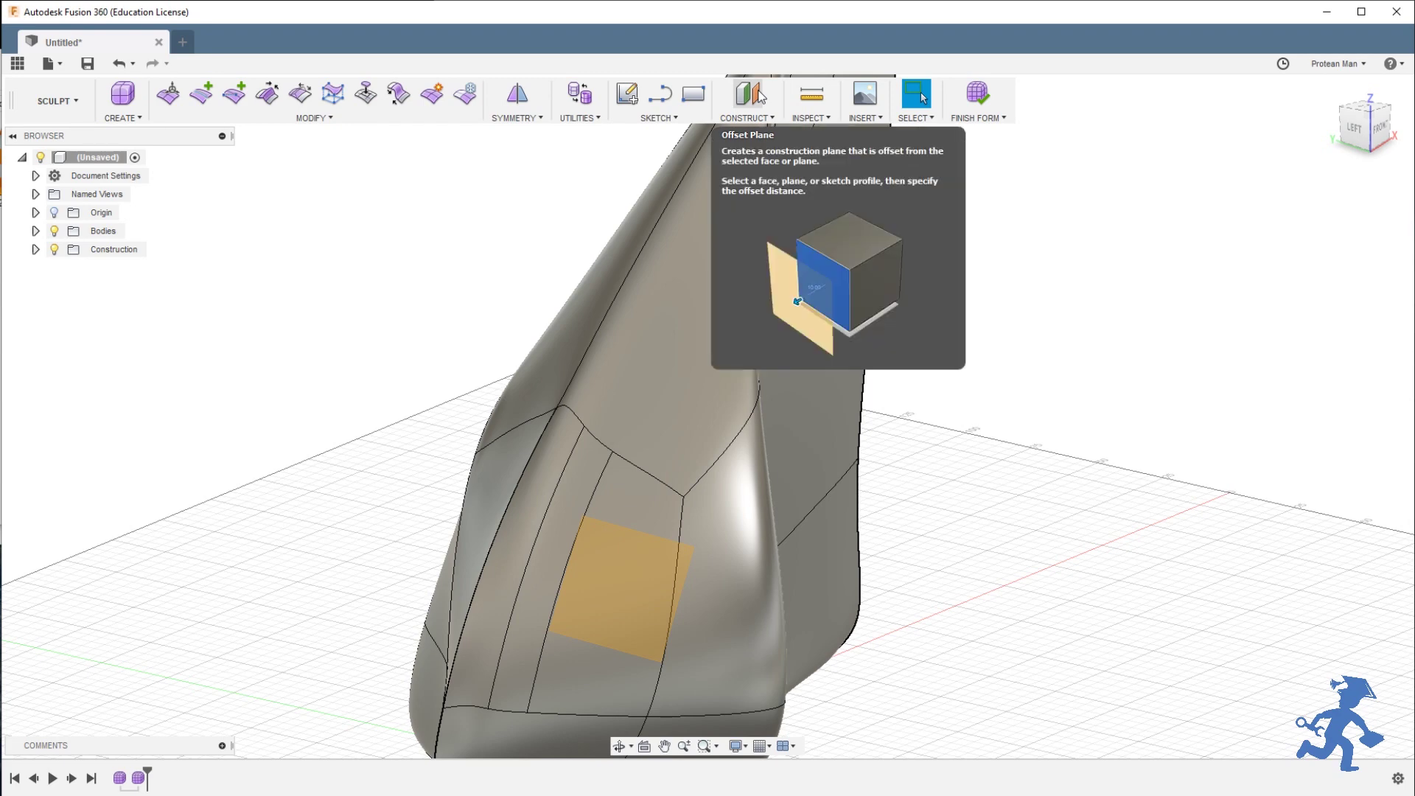
Move the construction plane up and left so it sits beside the front panels.
{"action": "middle_click_drag", "start_coordinate": [647, 511], "coordinate": [582, 563], "text": "shift"}
{"action": "key", "text": "m"}
{"action": "left_click", "coordinate": [582, 564]}
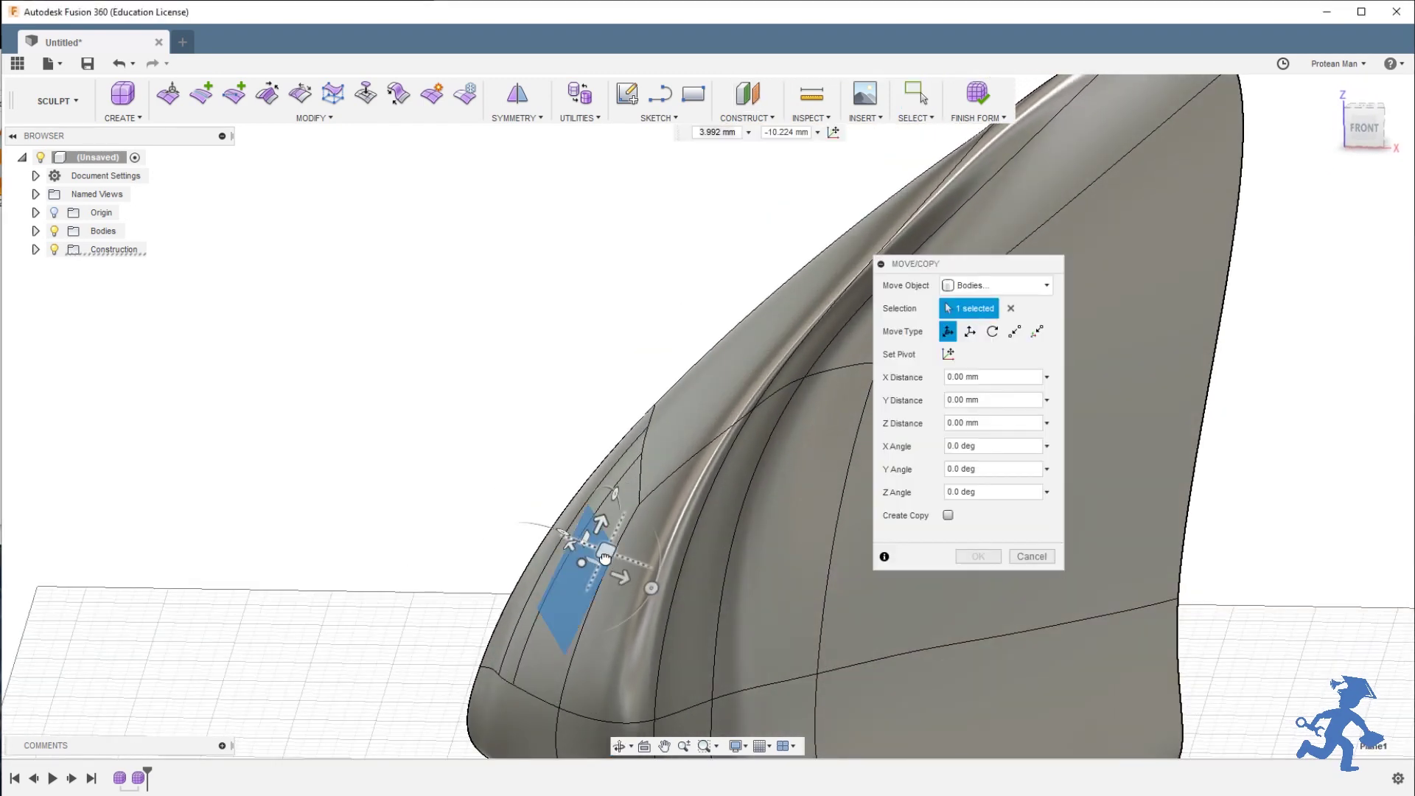
{"action": "left_click_drag", "start_coordinate": [597, 555], "coordinate": [514, 520]}
{"action": "key", "text": "Return"}
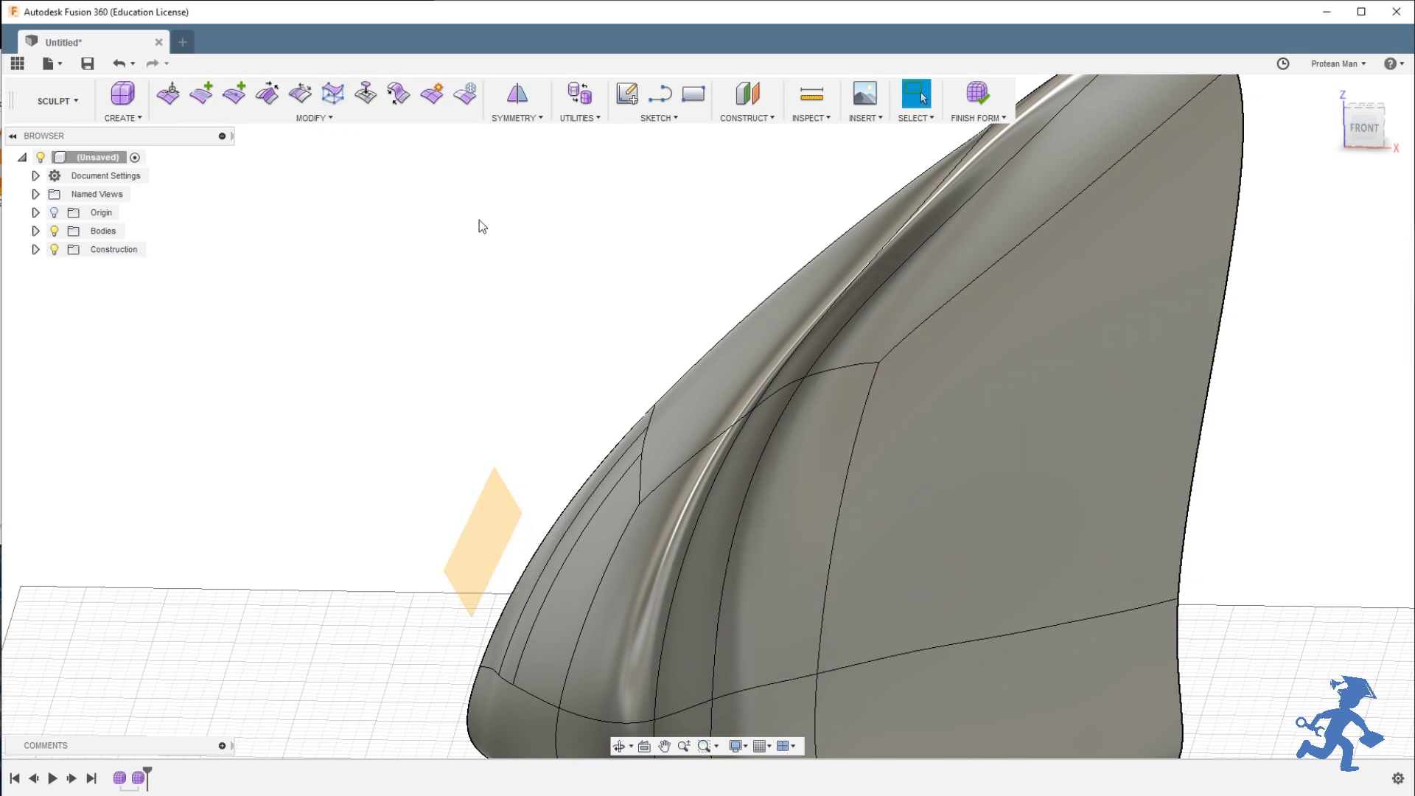
Trial-flatten the front strip and adjacent panels onto the moved plane, then cancel it.
{"action": "left_click", "coordinate": [600, 494]}
{"action": "double_click", "coordinate": [632, 536]}
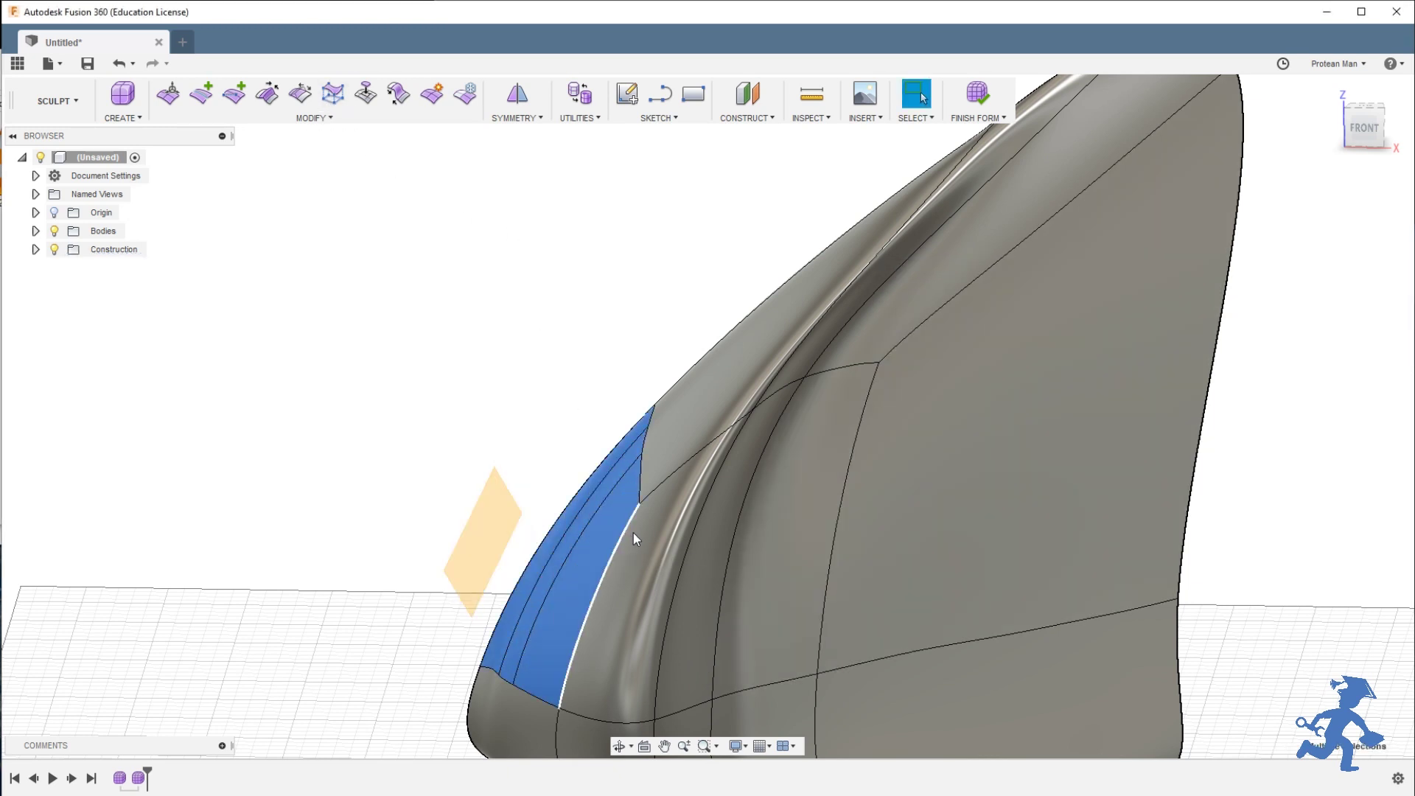
{"action": "left_click", "coordinate": [333, 93]}
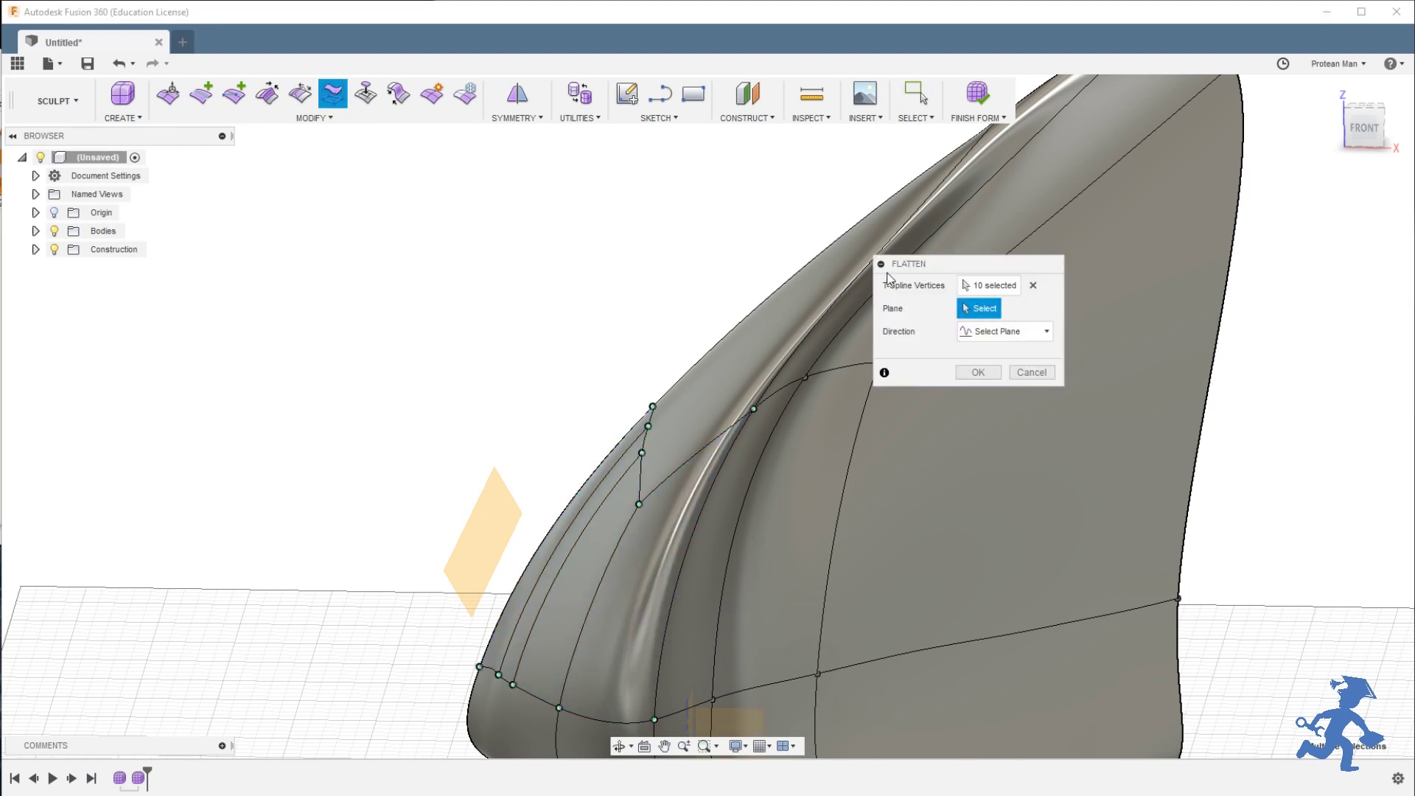
{"action": "left_click", "coordinate": [480, 521]}
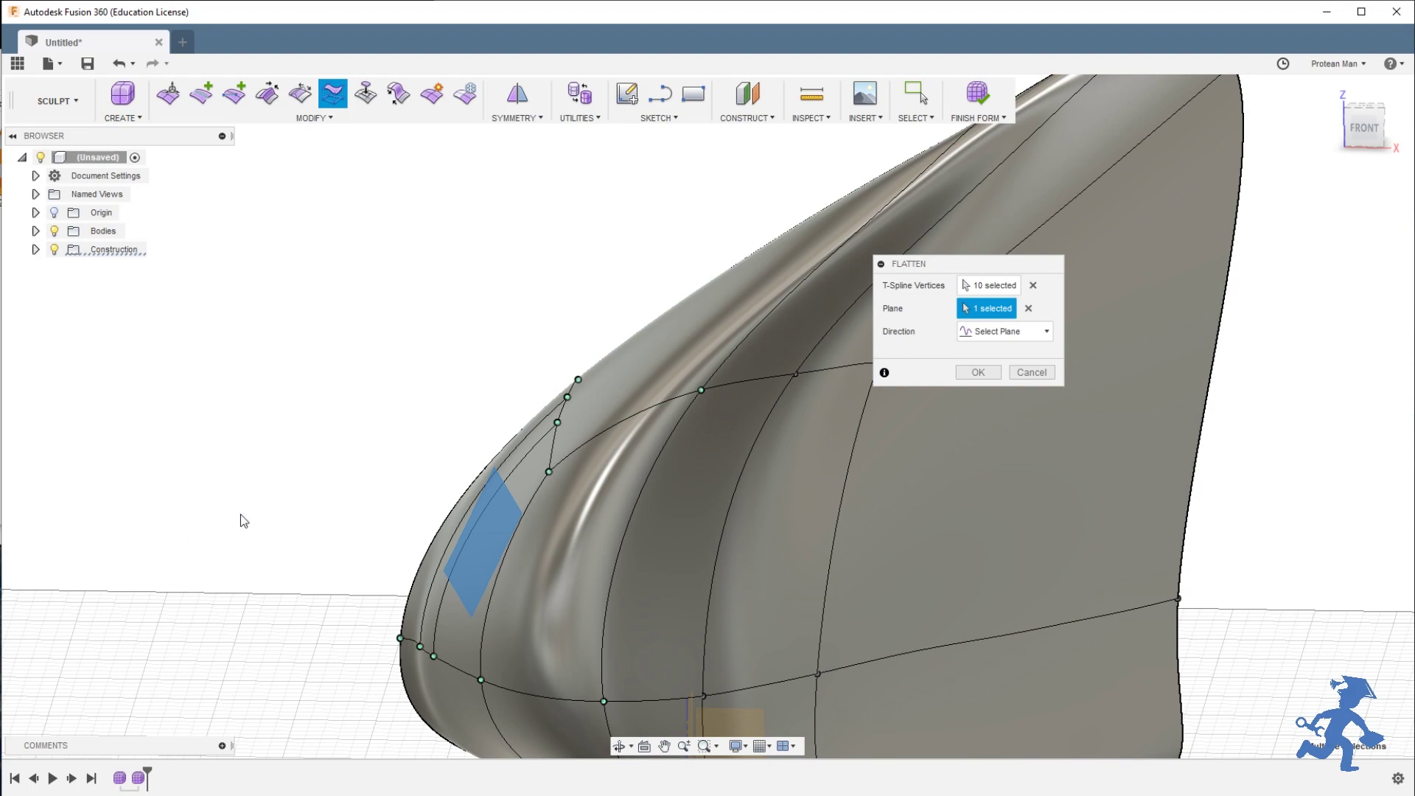
{"action": "middle_click_drag", "start_coordinate": [262, 502], "coordinate": [411, 492], "text": "shift"}
{"action": "left_click", "coordinate": [1031, 373]}
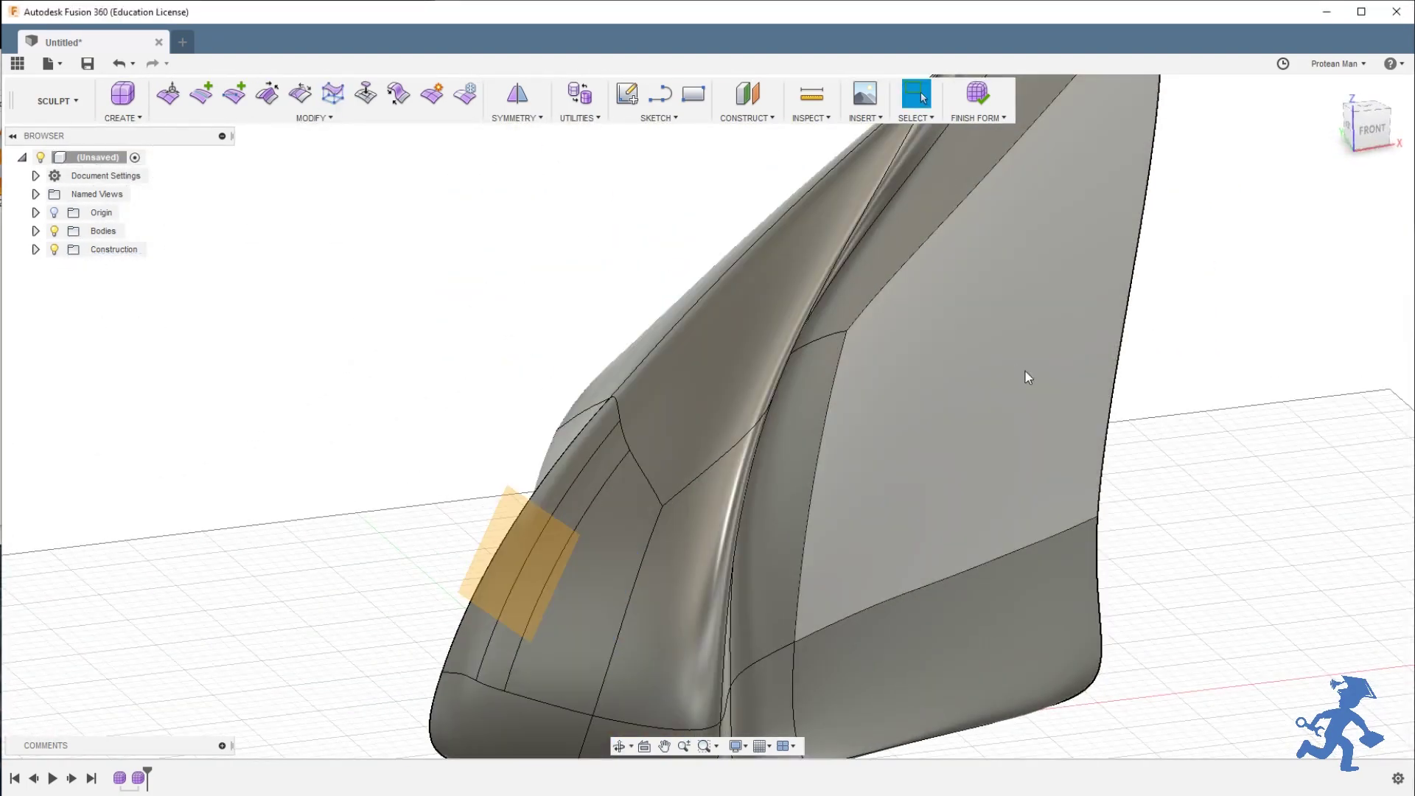
Delete the construction plane and view the remaining body from the back-left.
{"action": "middle_click_drag", "start_coordinate": [634, 379], "coordinate": [726, 575], "text": "shift"}
{"action": "left_click", "coordinate": [737, 578]}
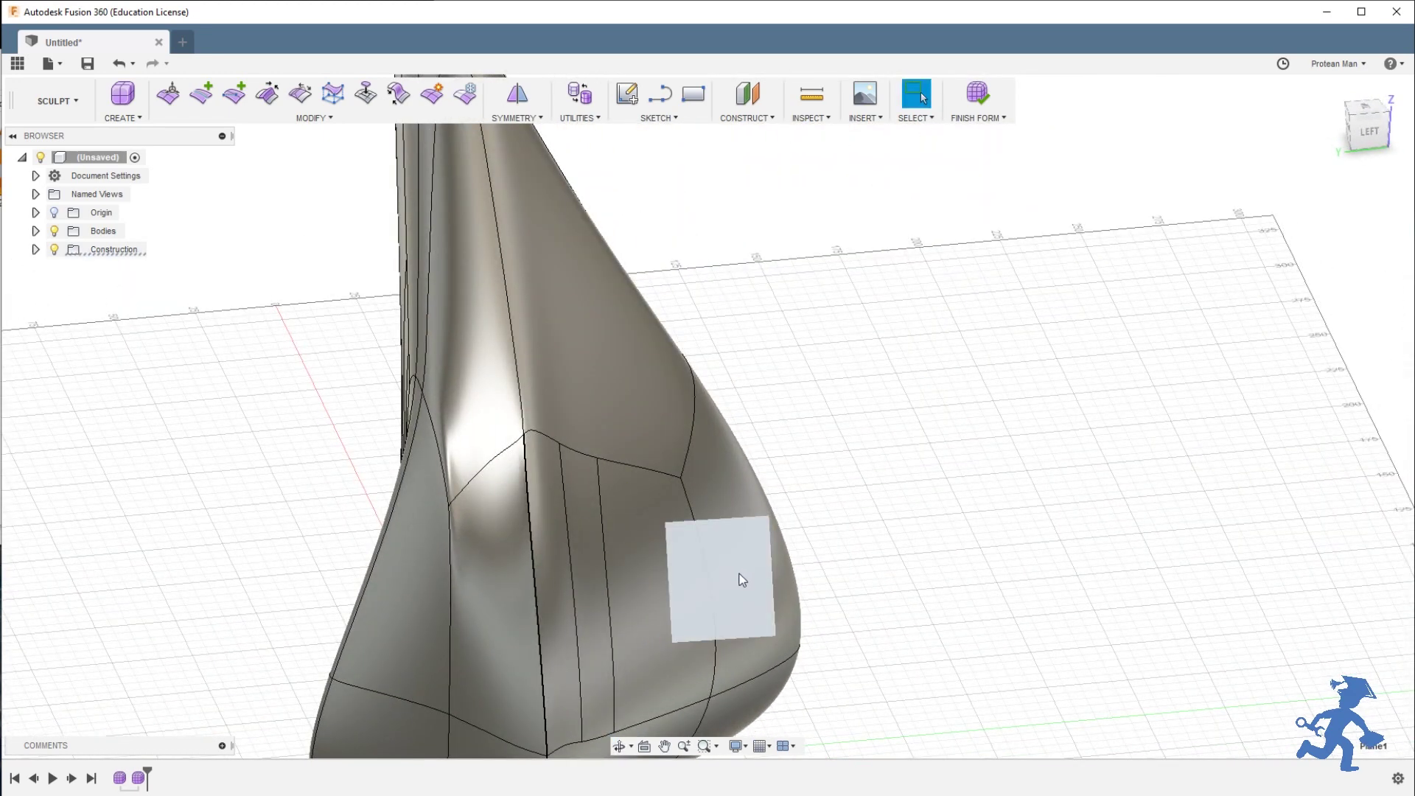
{"action": "key", "text": "Delete"}
{"action": "scroll", "coordinate": [586, 502], "scroll_direction": "down", "scroll_amount": 5}
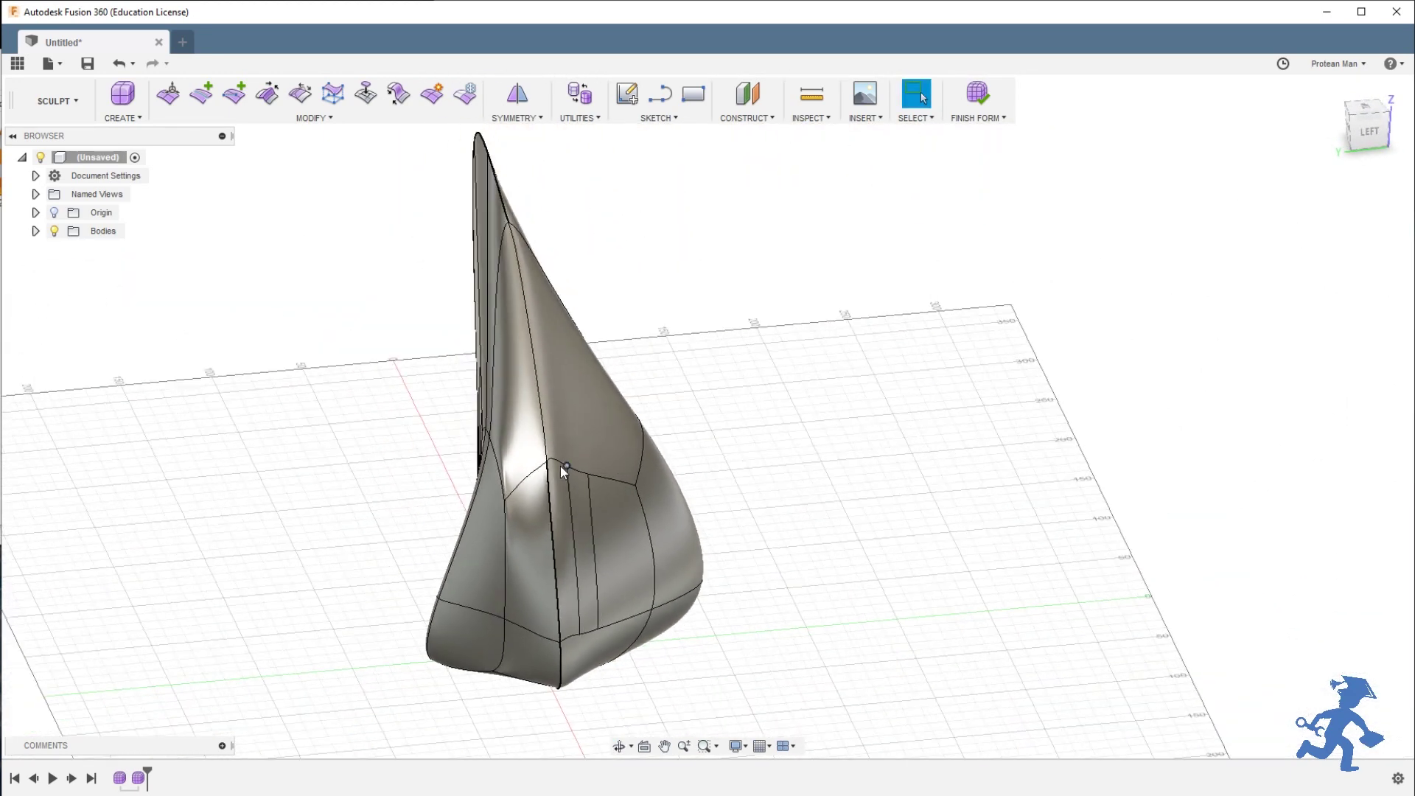
{"action": "mouse_move", "coordinate": [560, 466]}
{"action": "middle_mouse_down", "text": "shift"}
{"action": "mouse_move", "coordinate": [568, 442]}
{"action": "mouse_move", "coordinate": [584, 458]}
{"action": "middle_mouse_up", "text": "shift"}
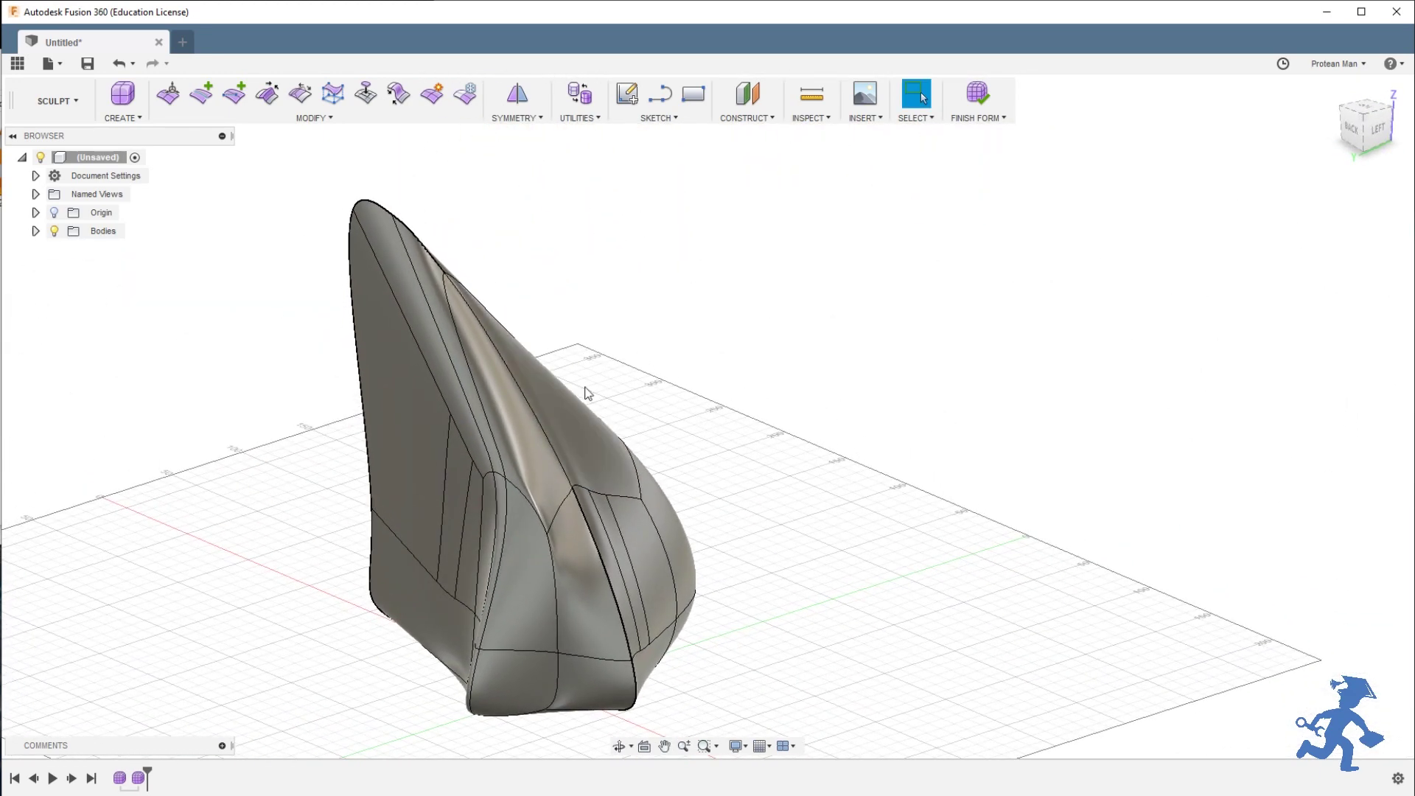